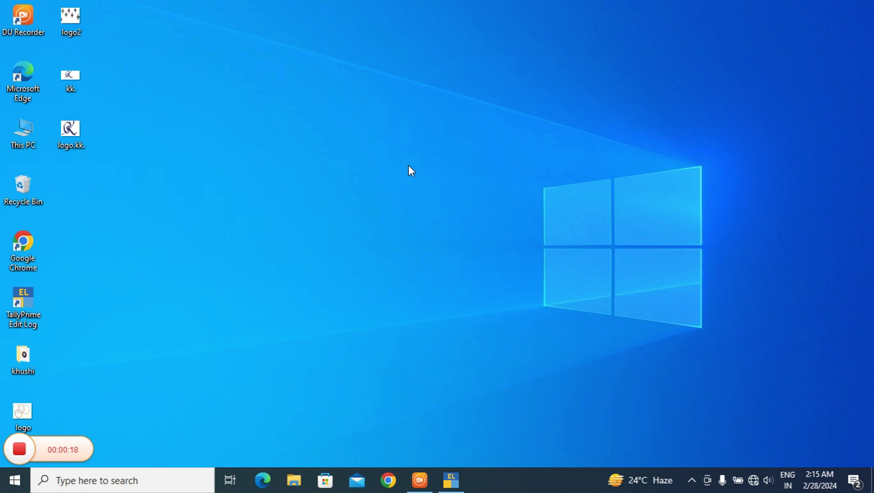
Step: Refresh the desktop, switch to TallyPrime and dismiss the weather feed pop-up
right_click(408, 165)
click(433, 208)
click(449, 478)
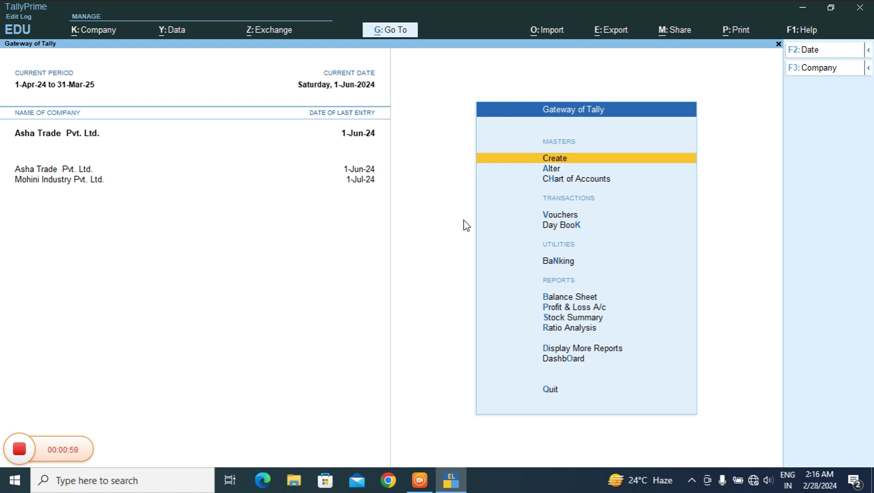
mouse_move(640, 480)
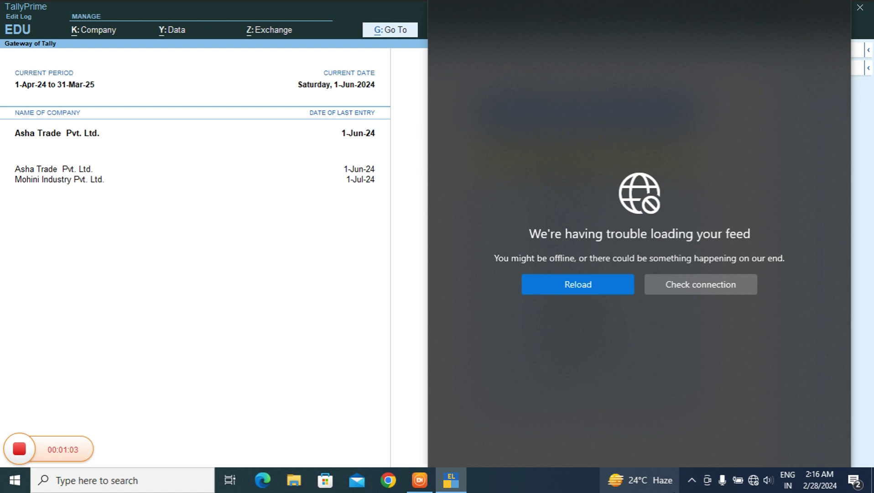
click(377, 157)
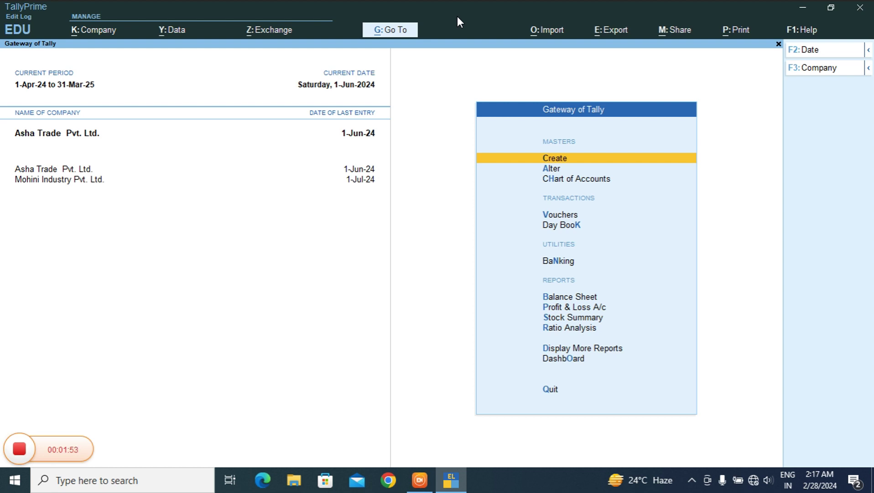
key(Down)
key(Up)
key(Return)
key(Down)
key(Down)
key(Down)
key(Down)
key(Down)
key(Down)
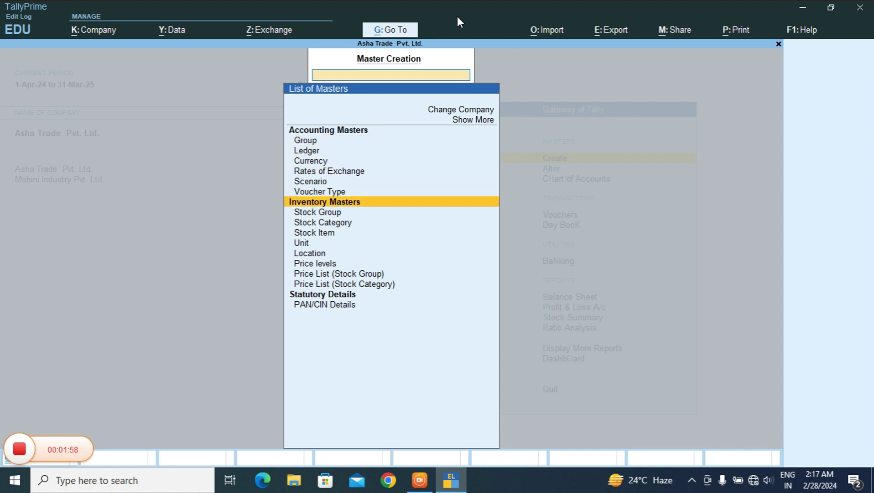
key(Down)
key(Down)
key(Down)
key(Down)
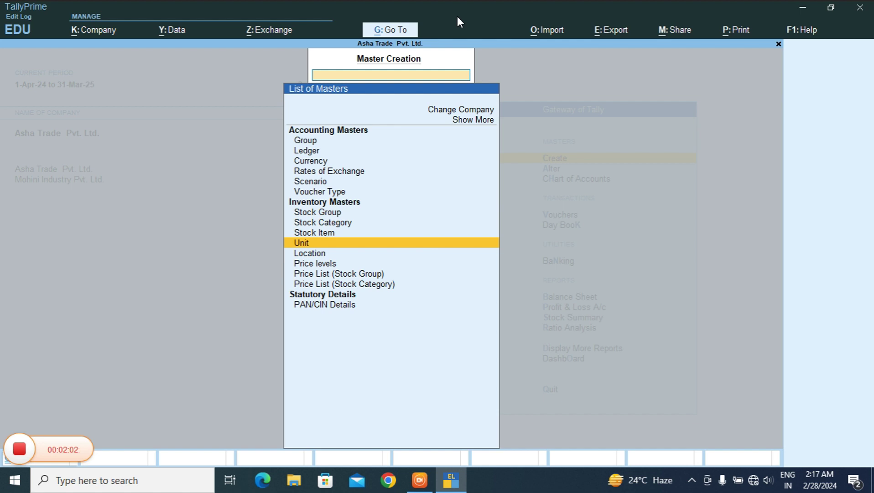
key(Escape)
Step: Examine the existing Nos unit's details in Master Alteration and return to the Gateway of Tally
key(Down)
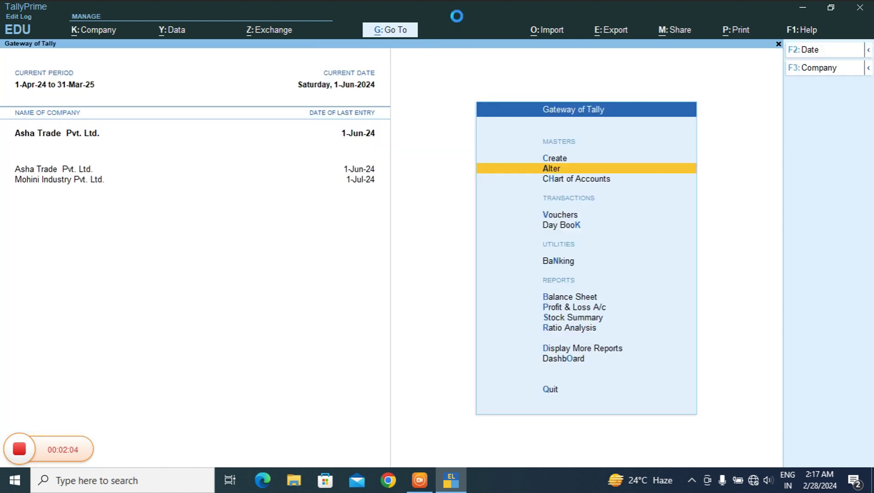
key(Return)
key(Down)
key(Down)
key(Down)
key(Down)
key(Down)
key(Down)
key(Down)
key(Down)
key(Down)
key(Down)
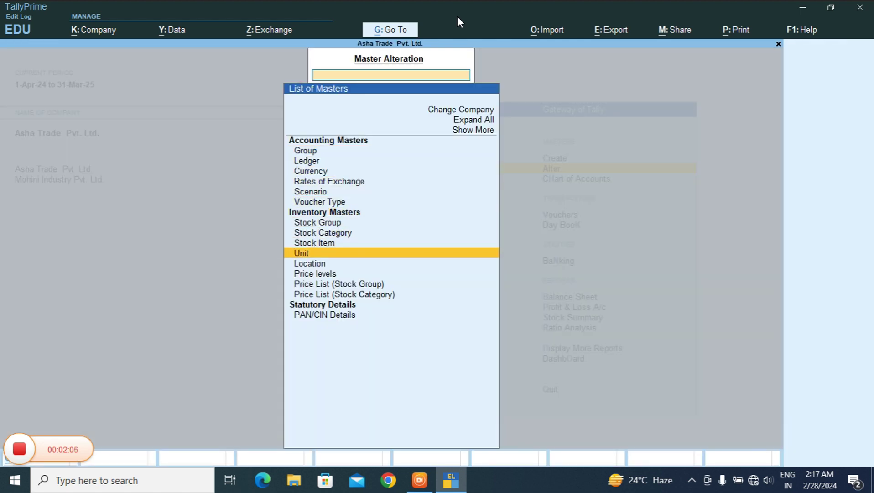
key(Return)
key(Return)
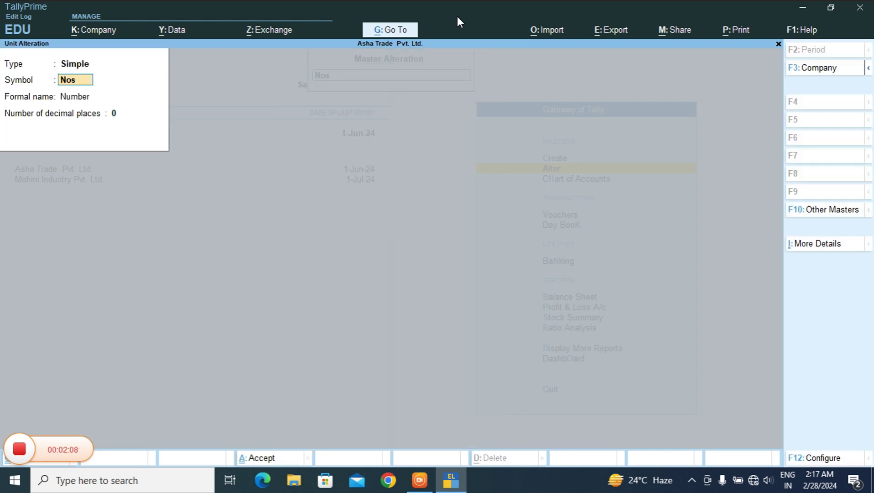
key(BackSpace)
key(Escape)
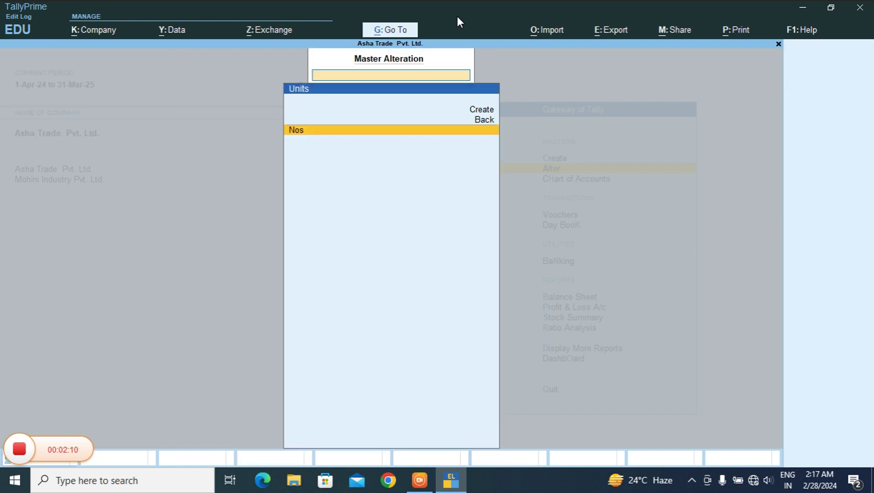
key(Up)
key(Return)
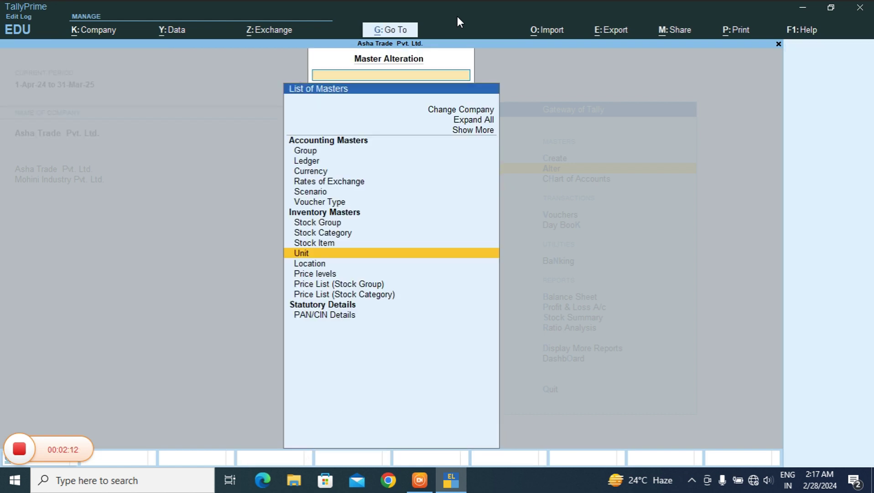
key(Escape)
key(Up)
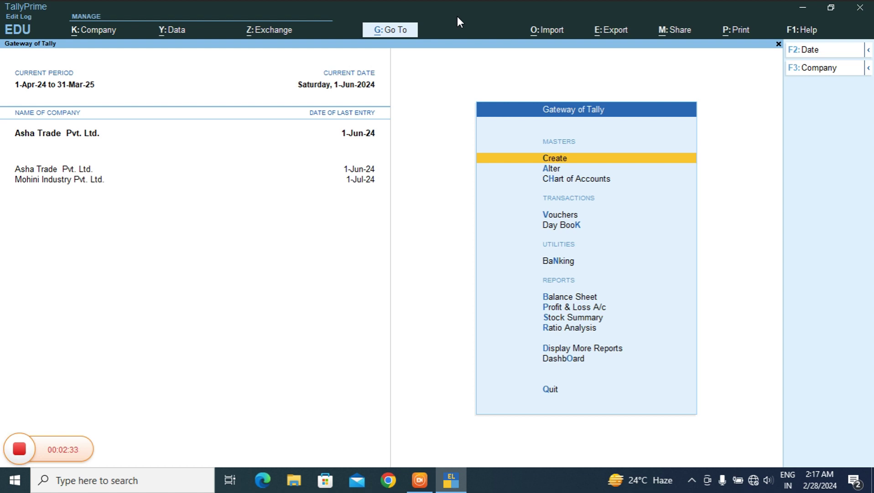
Step: Create a simple unit with the symbol kg, formal name Kilogram and 0 decimal places
key(Return)
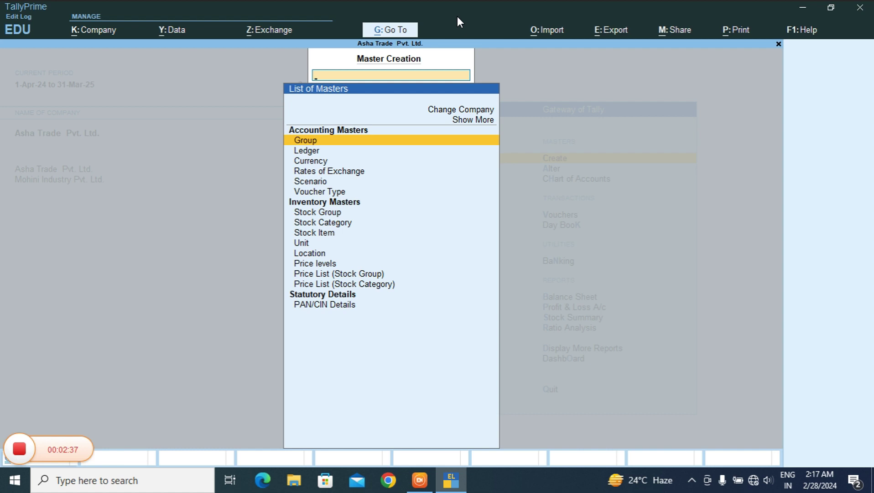
key(Down)
key(Down)
key(Down)
key(Down)
key(Down)
key(Down)
key(Down)
key(Down)
key(Down)
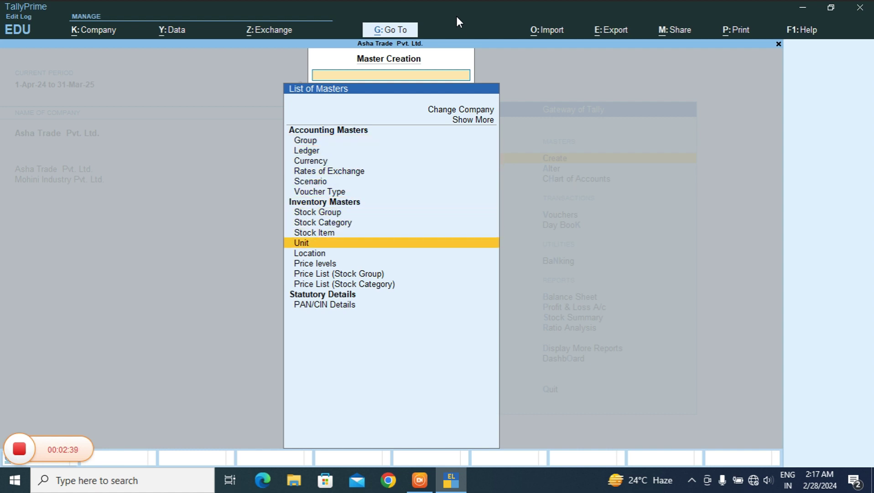
key(Return)
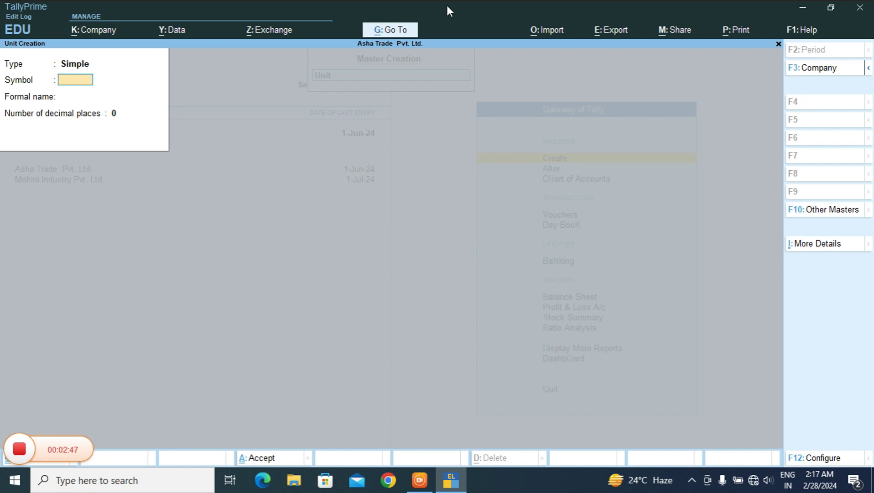
text(kg)
key(Return)
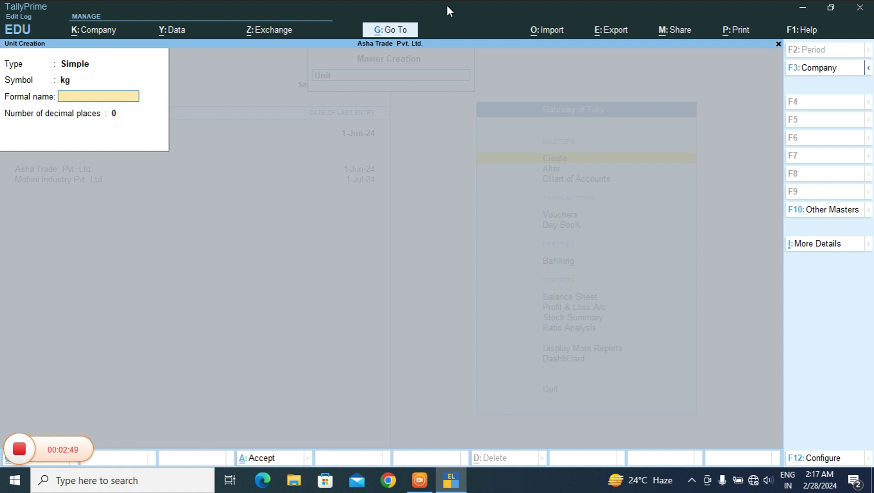
text(Kilogram)
key(Return)
key(Return)
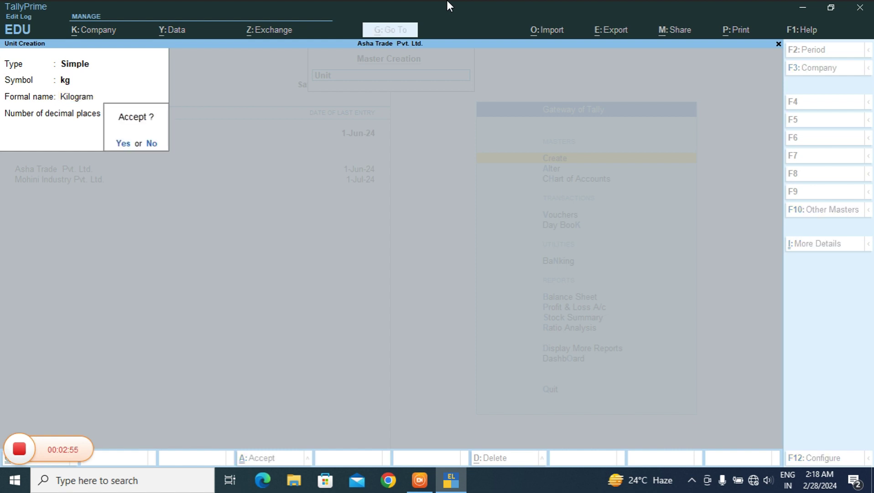
key(Return)
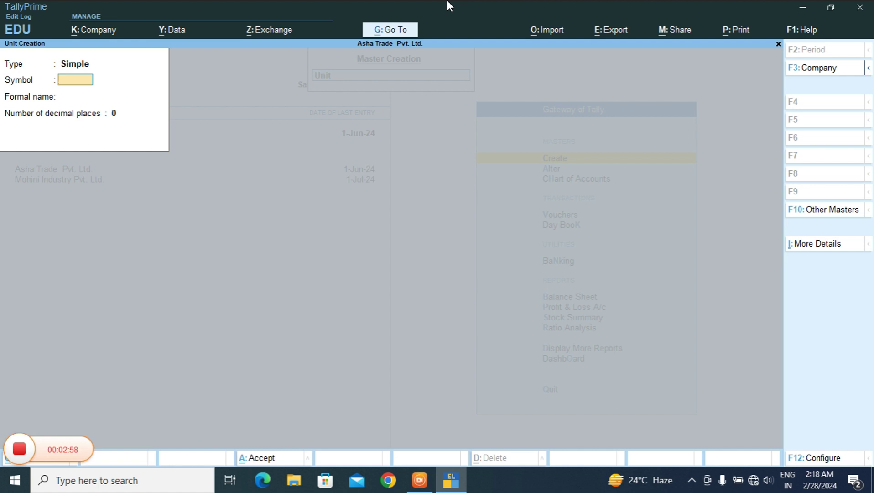
Step: Create a simple unit with the symbol Q, formal name Quaintal and 2 decimal places, and leave unit creation
text(Q)
key(Return)
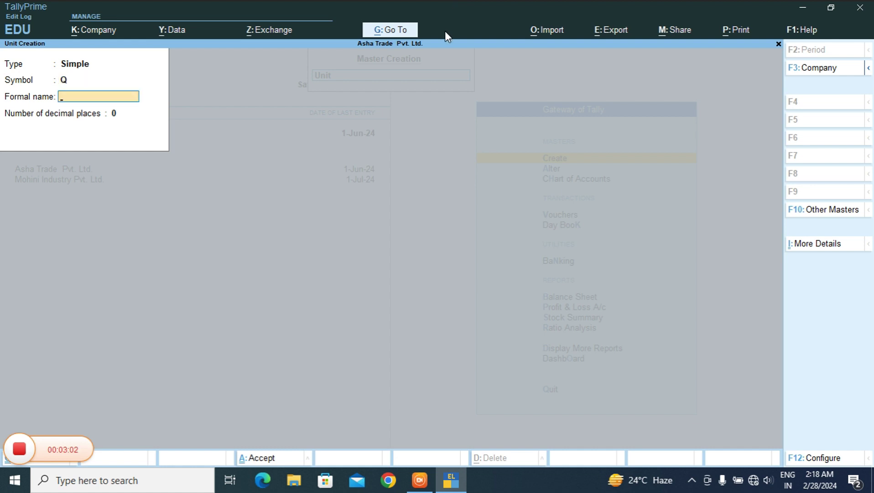
text(Q)
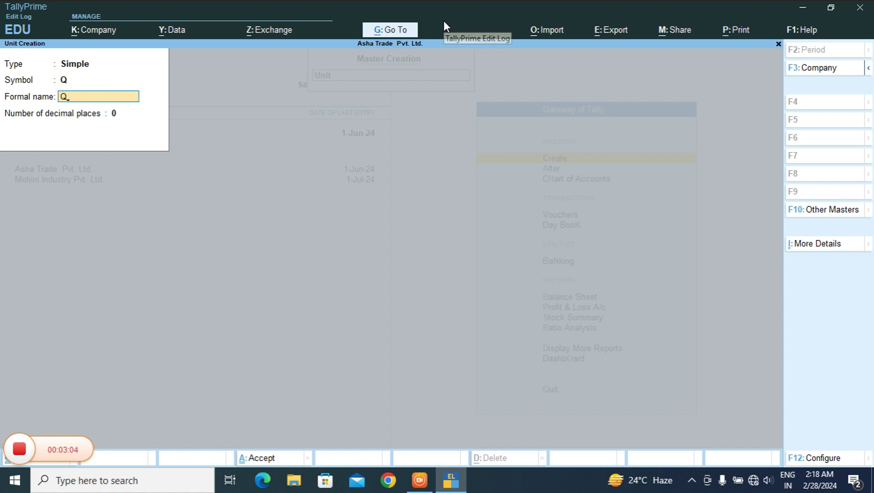
text(uan)
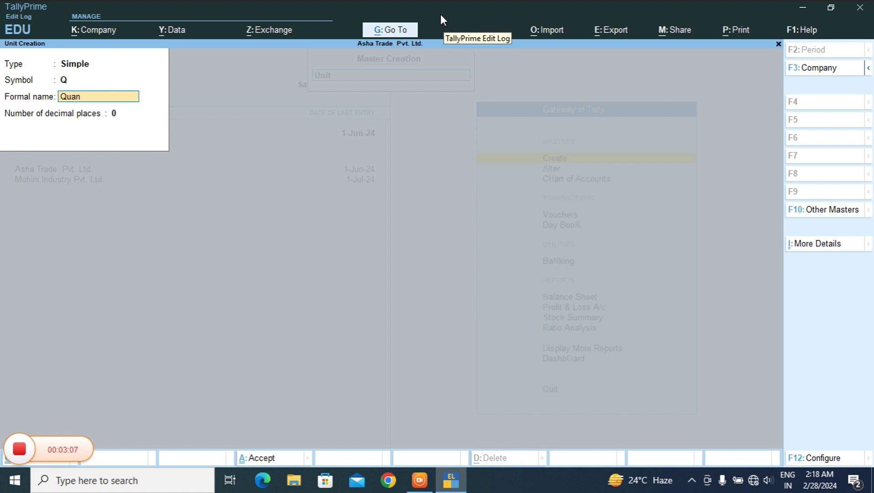
key(BackSpace)
text(i)
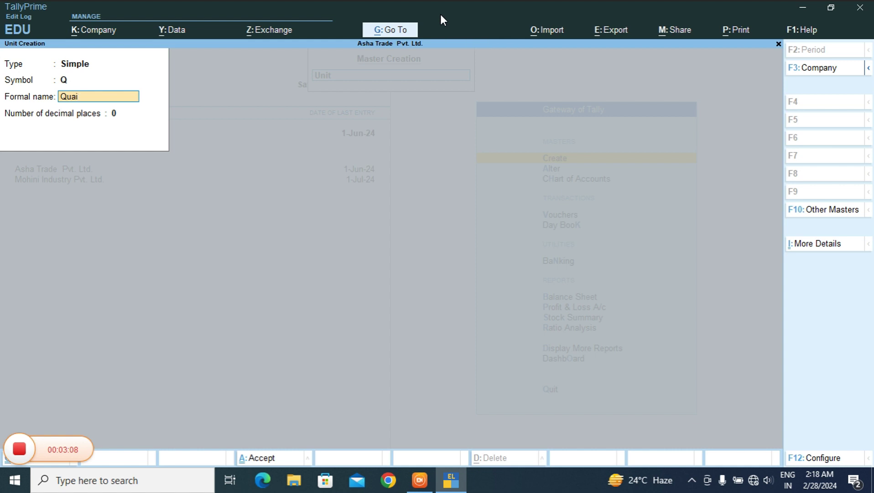
text(ntal)
key(Return)
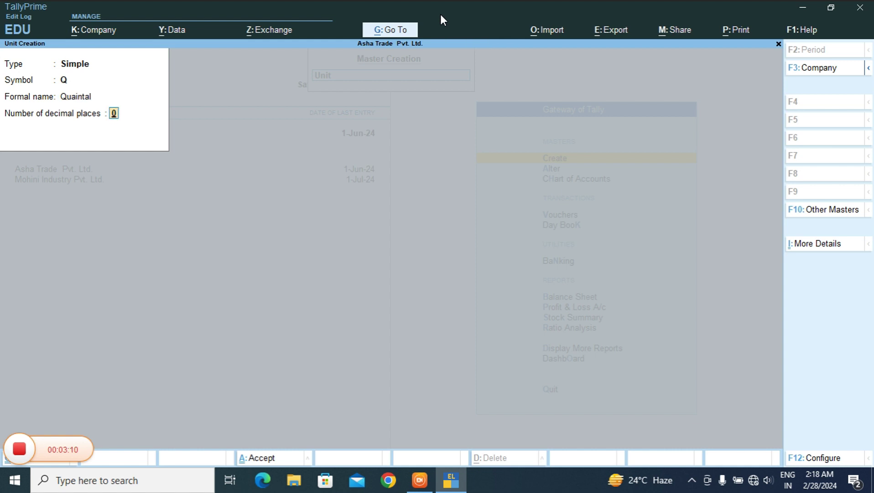
key(Return)
key(Escape)
text(2)
key(Return)
key(y)
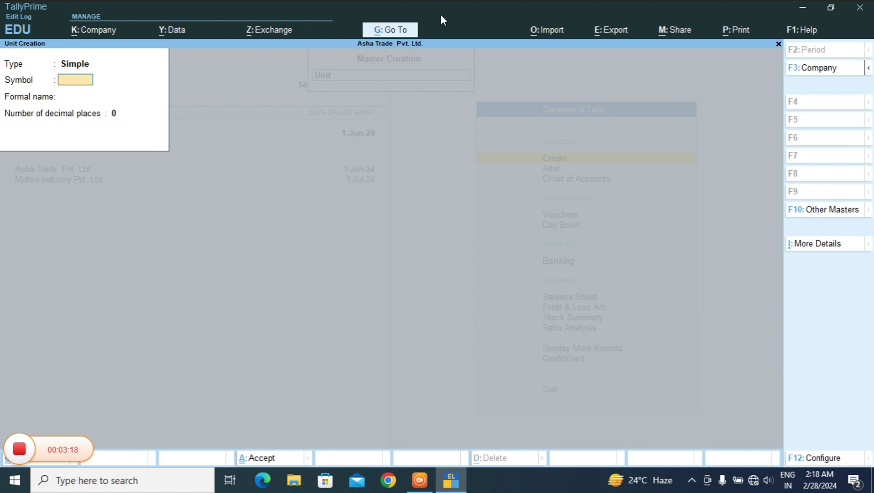
key(Escape)
key(y)
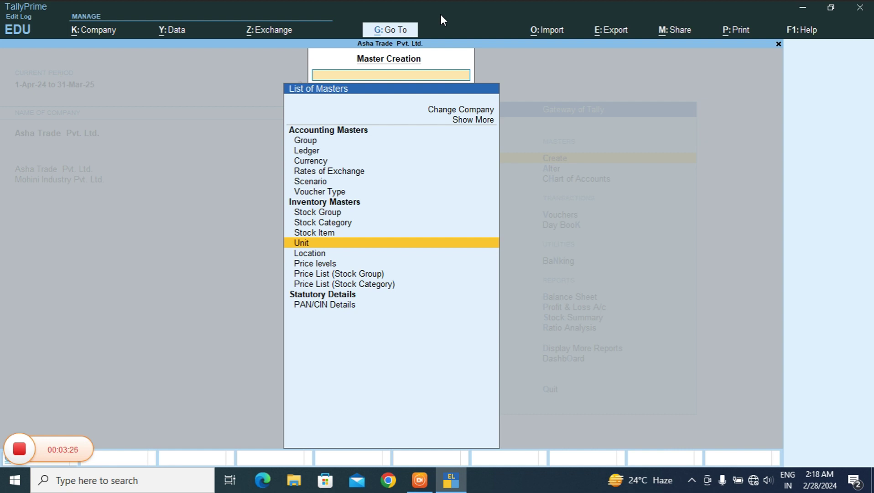
Step: Open a blank stock item creation form from the inventory masters
key(Up)
key(Return)
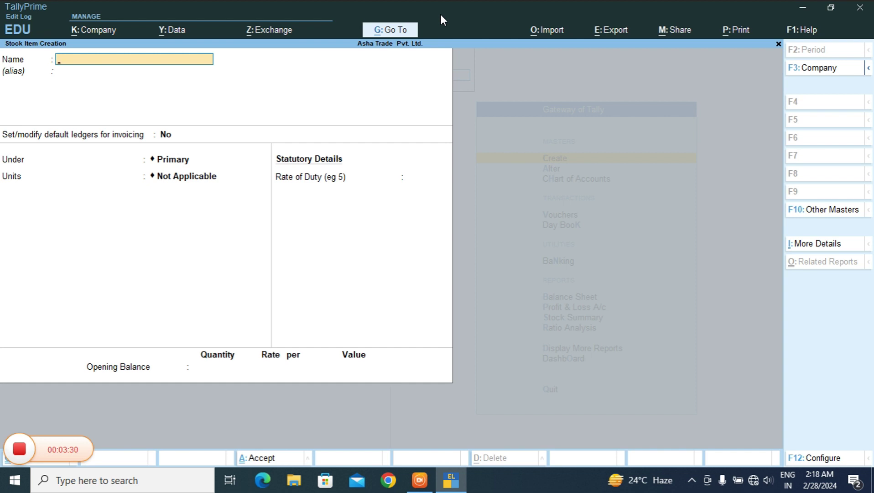
key(Escape)
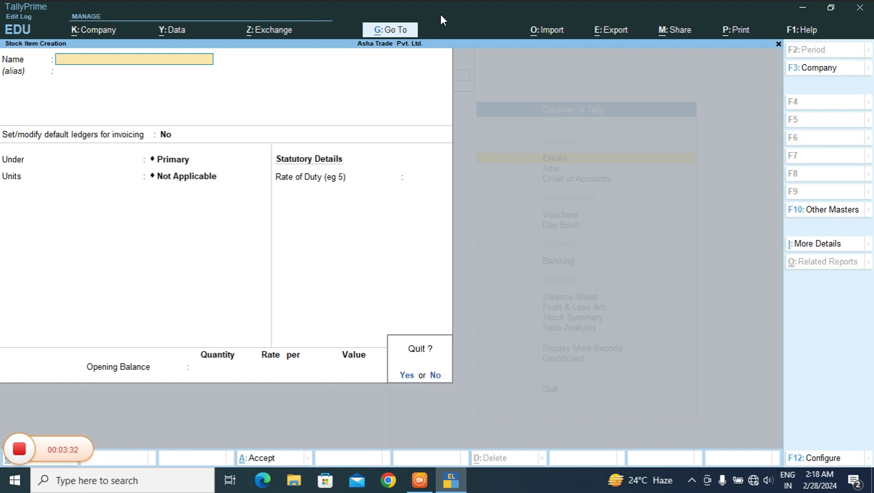
key(y)
key(Return)
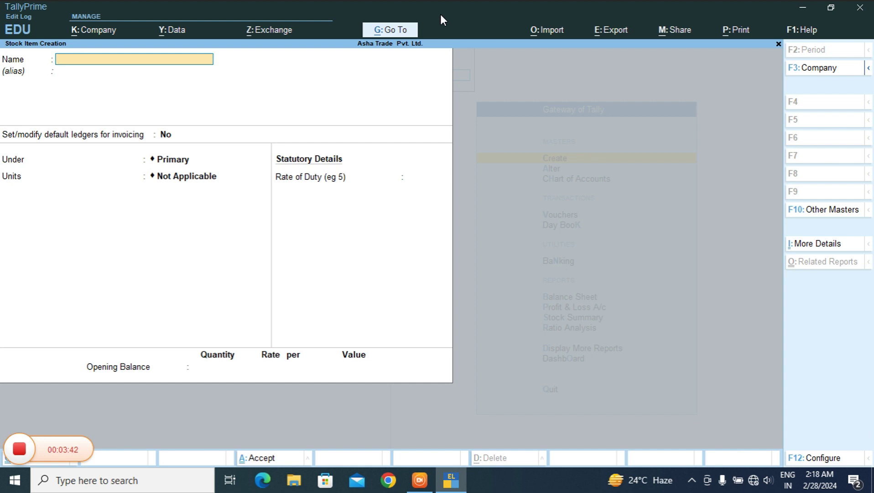
Step: Set Use Alternate Units to Yes in the stock item configuration and accept it
key(F12)
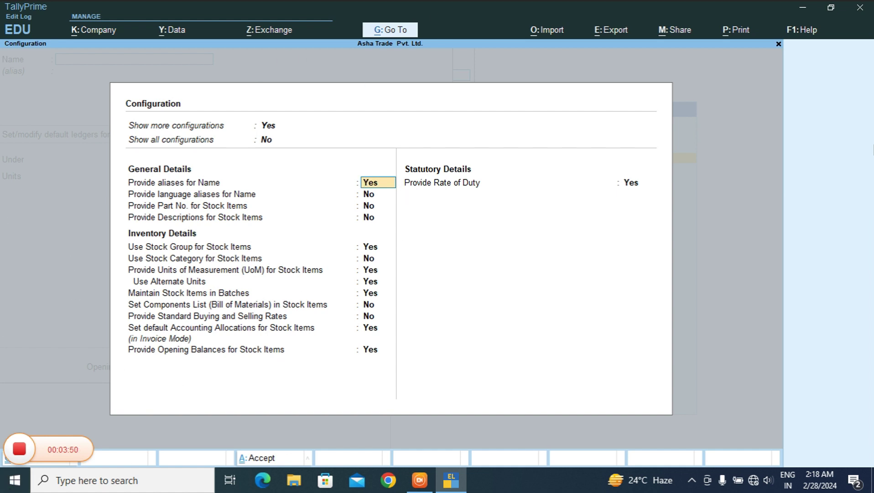
key(Down)
key(Down)
key(Down)
key(Down)
key(Down)
key(Down)
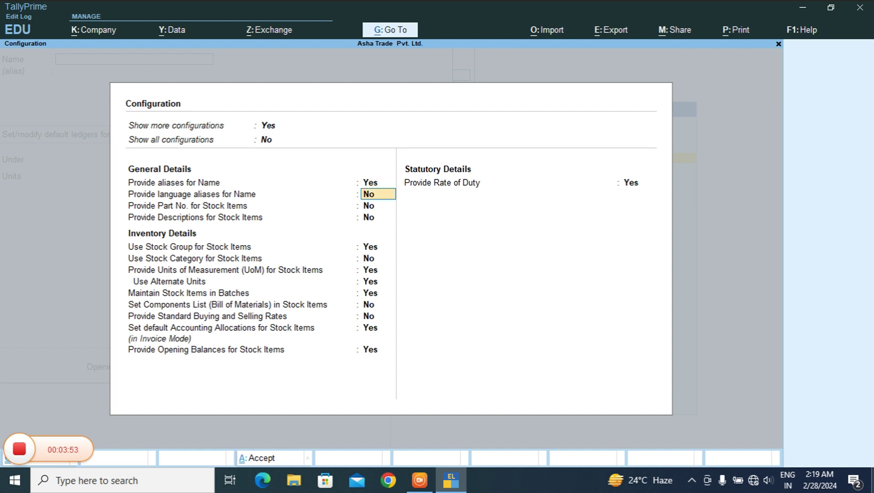
key(Down)
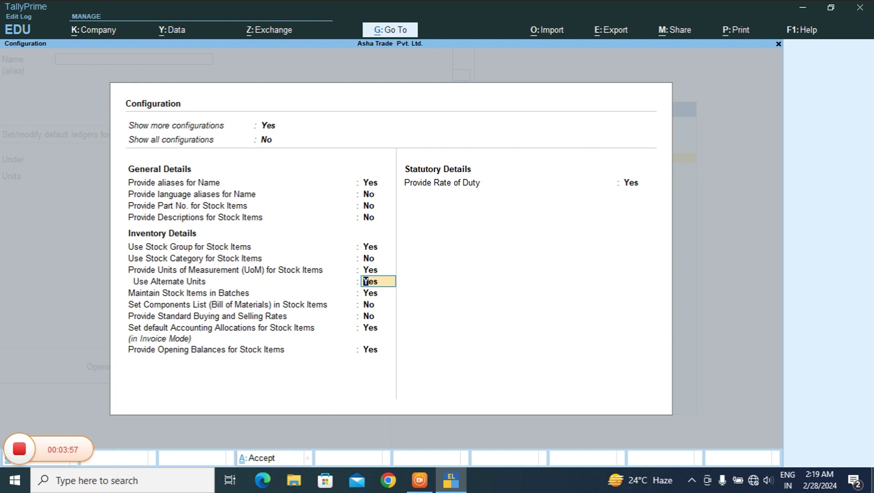
text(n)
key(Return)
key(Up)
key(Up)
key(Down)
text(yyes)
key(Return)
key(Return)
key(Return)
key(Return)
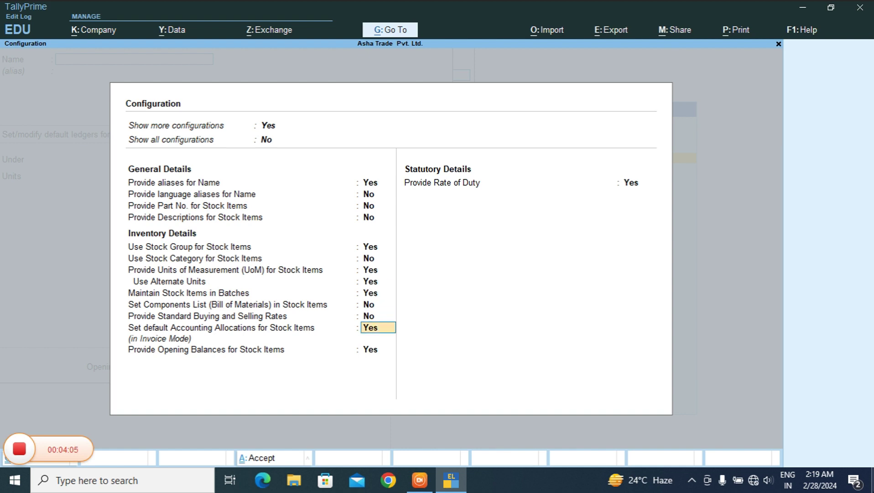
key(ctrl+a)
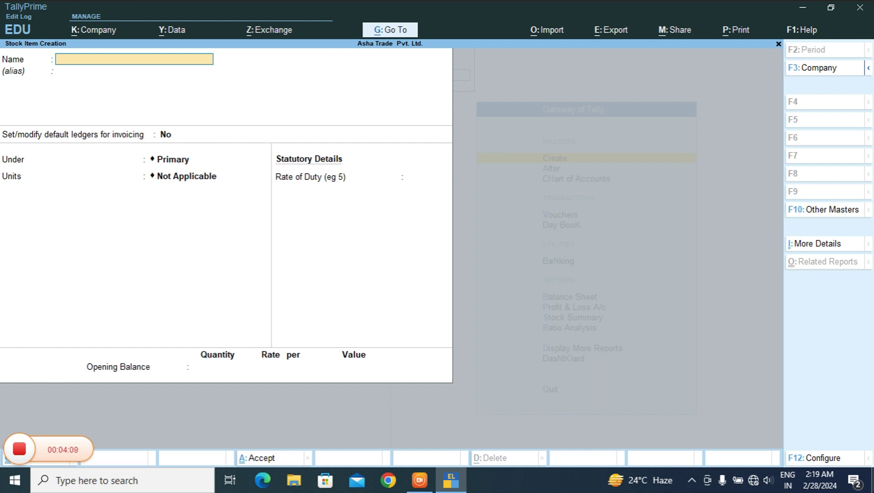
Step: Name the new stock item Wheat, without an alias, leaving default ledgers for invoicing at No
text(Wheat)
key(Return)
key(Return)
key(Return)
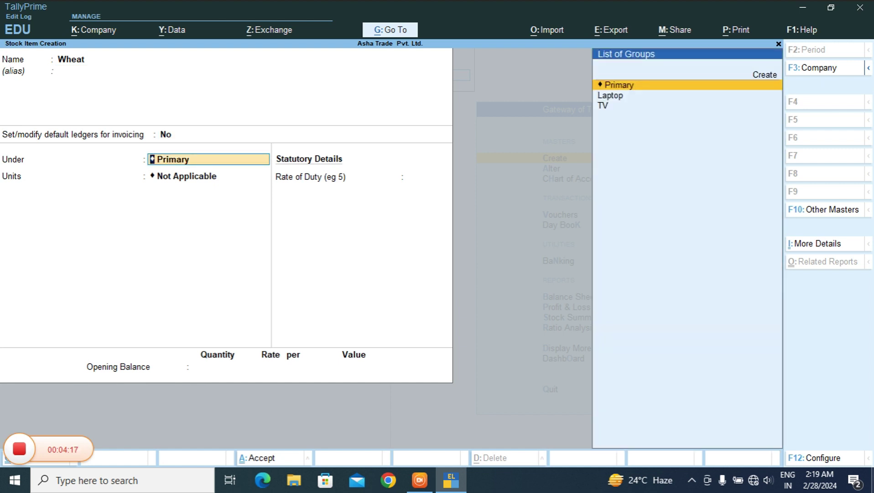
Step: Create a new stock group named Grocery under Primary, without adding item quantities, and assign it to the Wheat item
key(alt)
key(alt+c)
key(super+d)
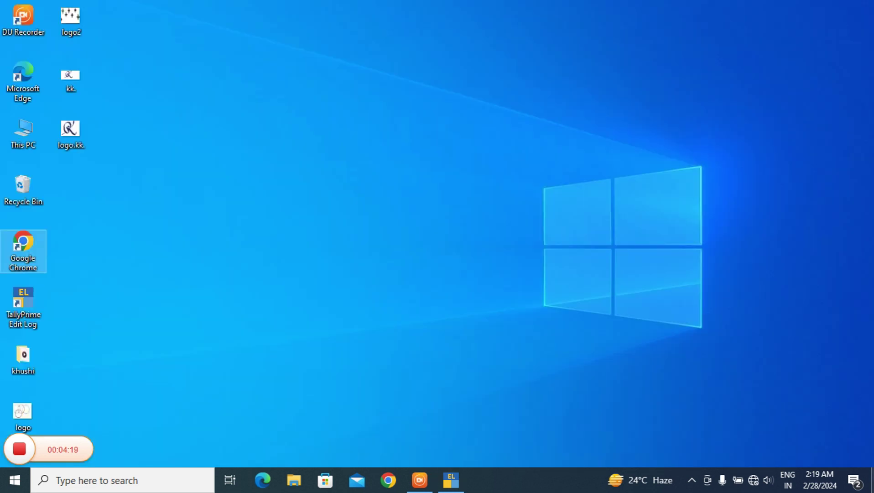
click(451, 480)
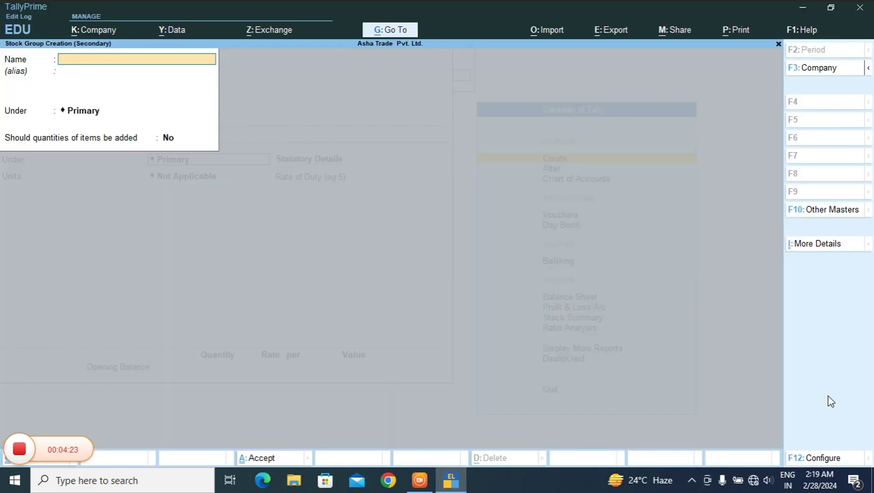
text(Grocery)
key(Return)
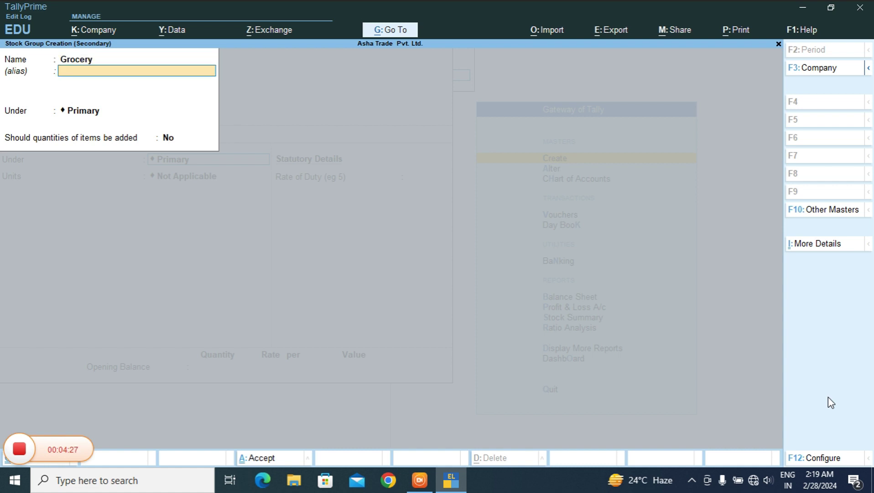
key(Return)
key(Return)
key(Return)
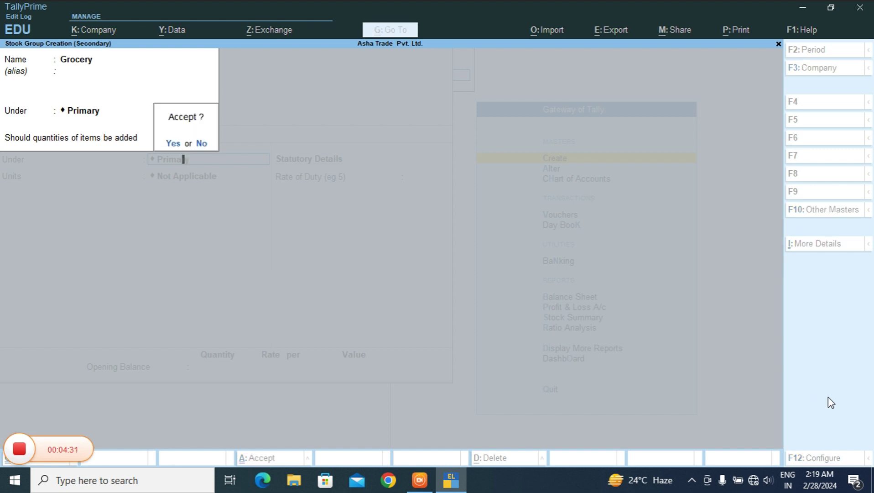
key(Return)
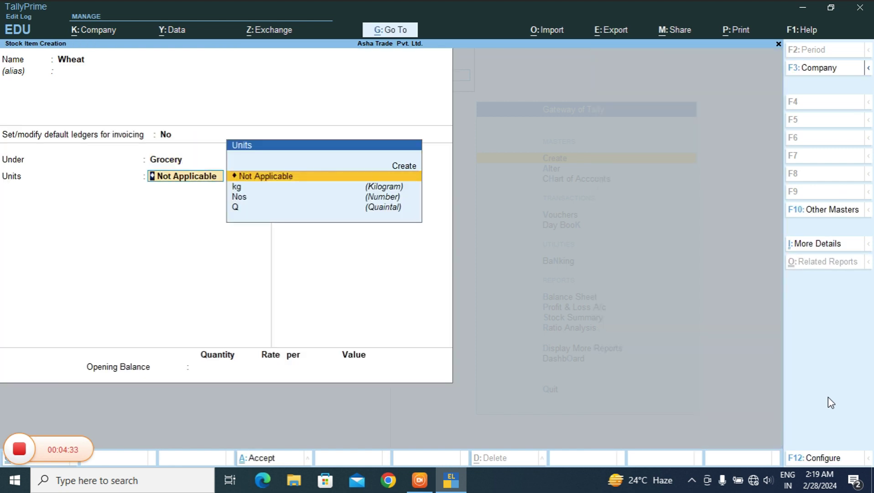
Step: Set Wheat's unit to kg and its alternate unit to Q, with 1 Q equal to 100 kg
key(Down)
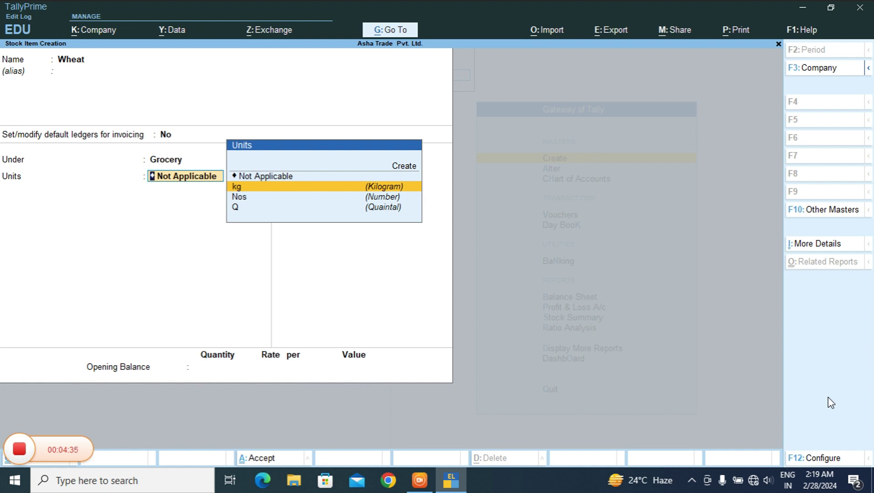
key(Return)
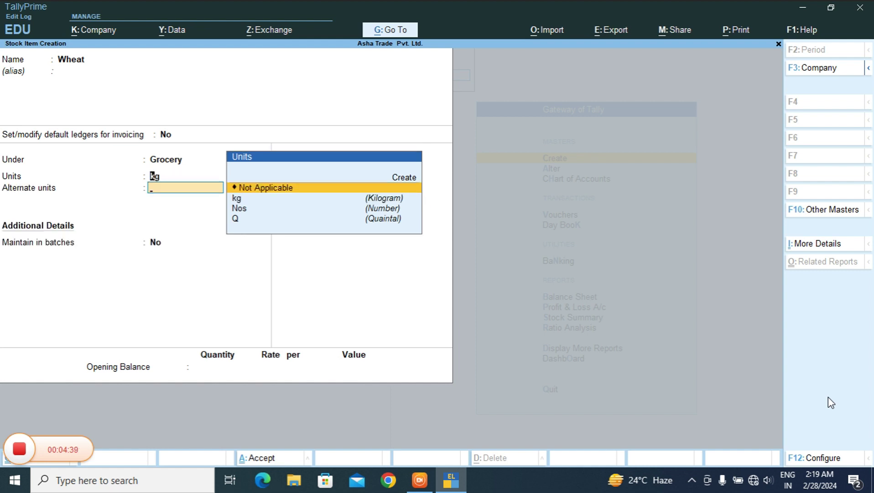
key(BackSpace)
key(Return)
key(Down)
key(Down)
key(Down)
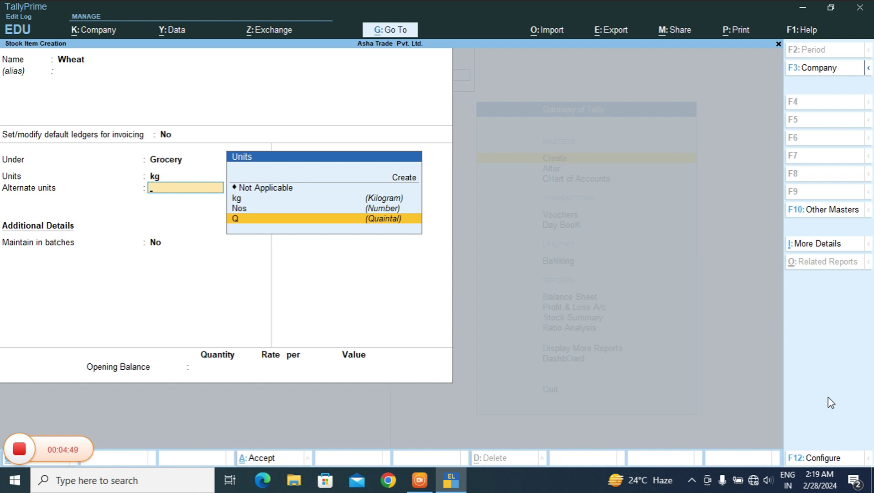
key(Return)
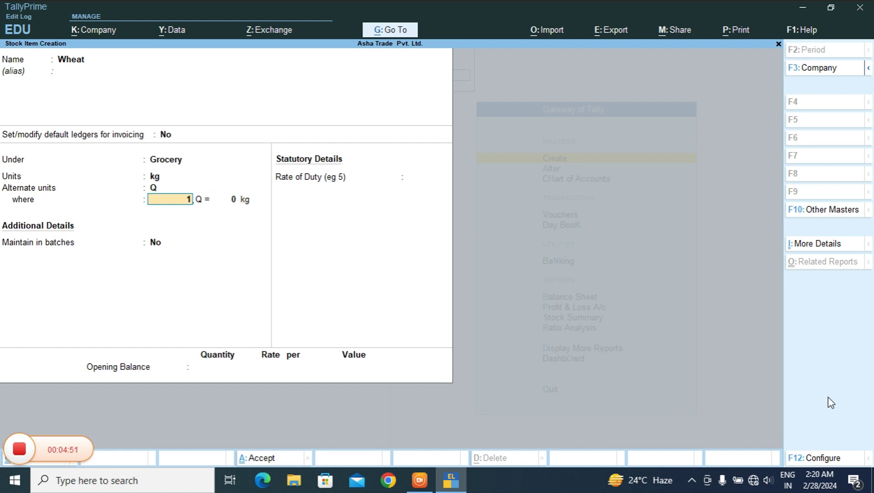
key(Return)
text(100)
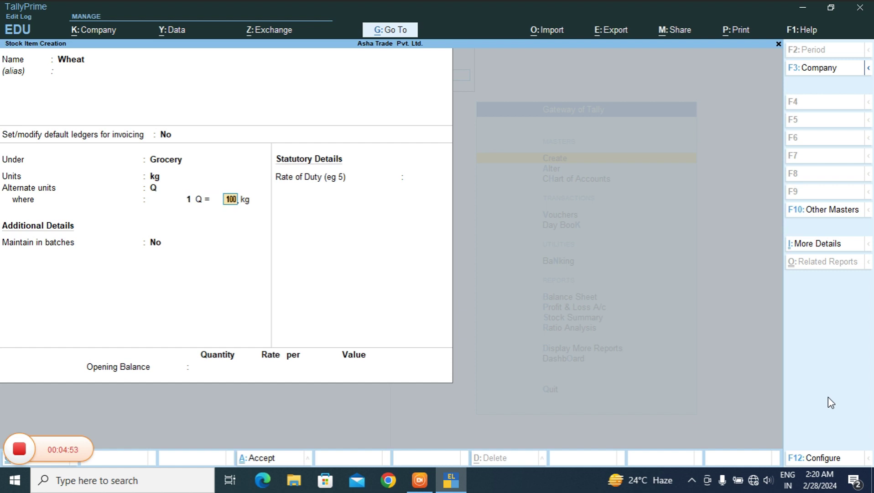
key(Return)
Step: Keep Maintain in batches at No and the rate of duty at 0, leave the opening balance empty, and save the Wheat item
key(Return)
key(Return)
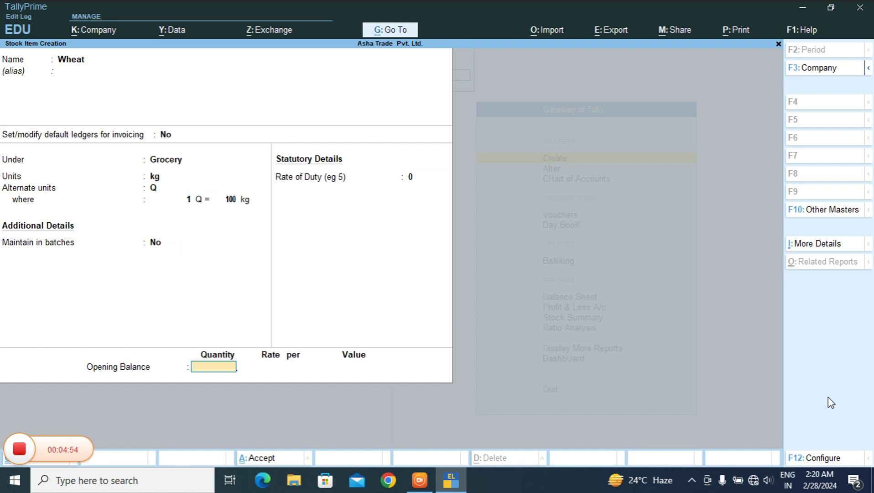
key(Return)
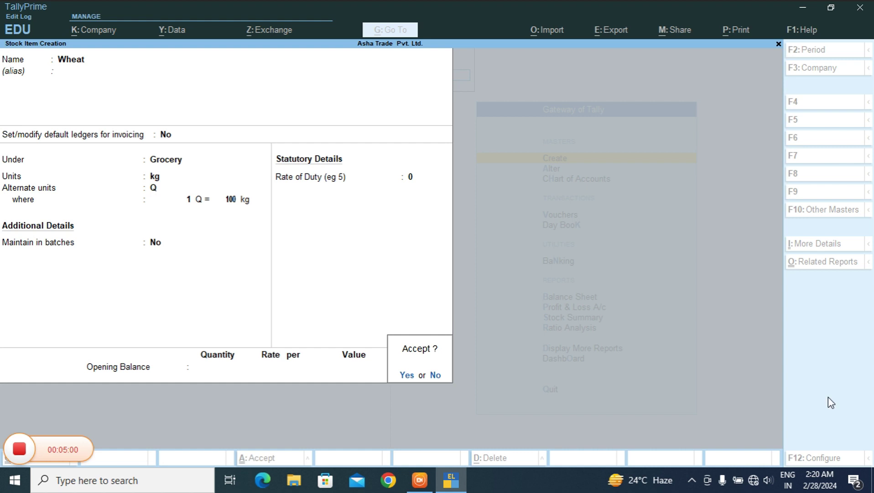
key(Return)
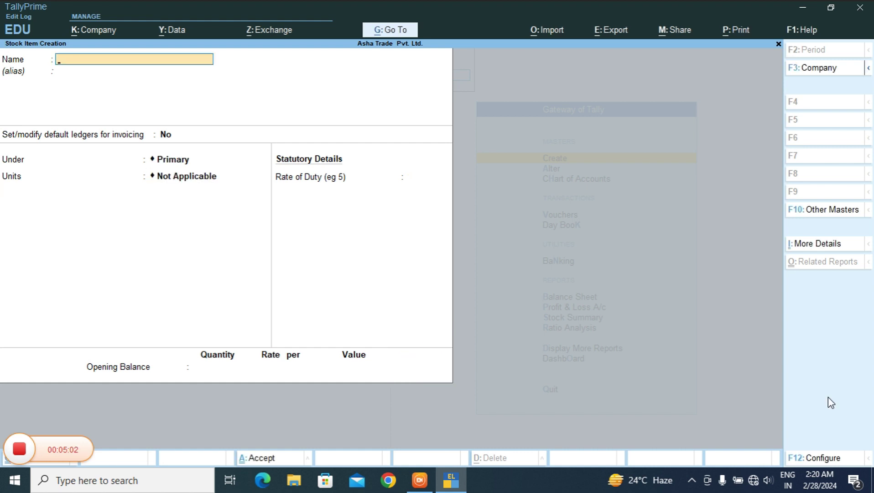
Step: Name the next stock item Basmati Rice, without an alias, keeping default ledgers for invoicing at No
text(Basmatic)
key(BackSpace)
text(e)
key(BackSpace)
text(Rice)
key(Return)
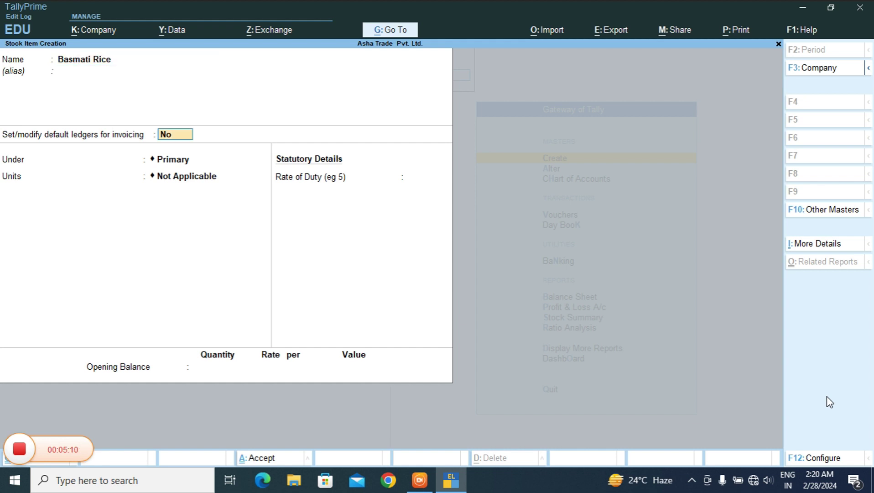
key(Return)
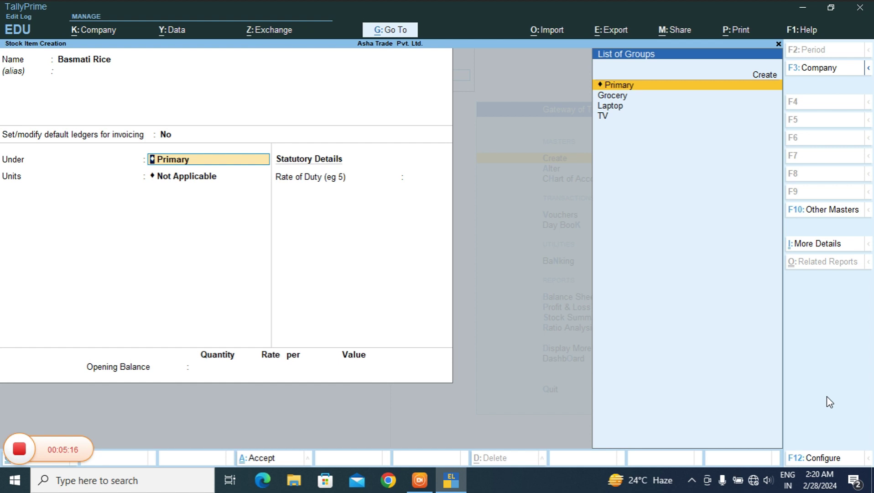
Step: Put Basmati Rice under Grocery with unit kg and alternate unit Q, 1 Q equal to 100 kg, and save the item
key(Down)
key(Return)
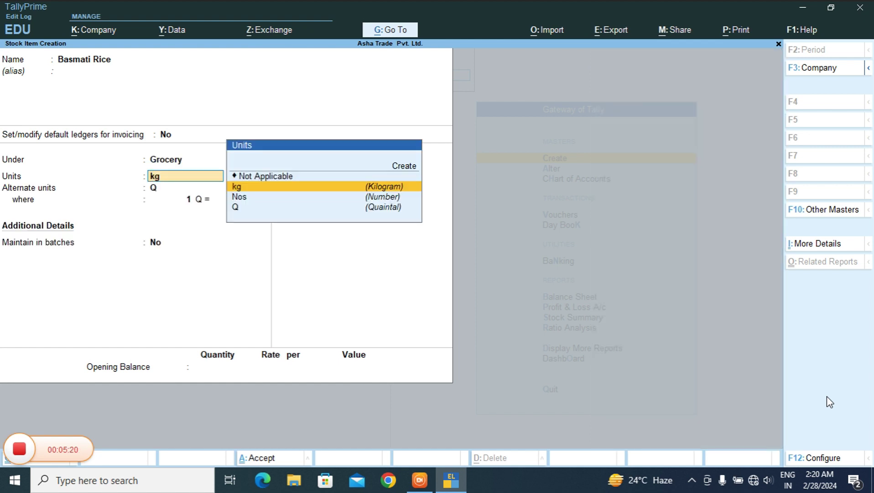
key(Return)
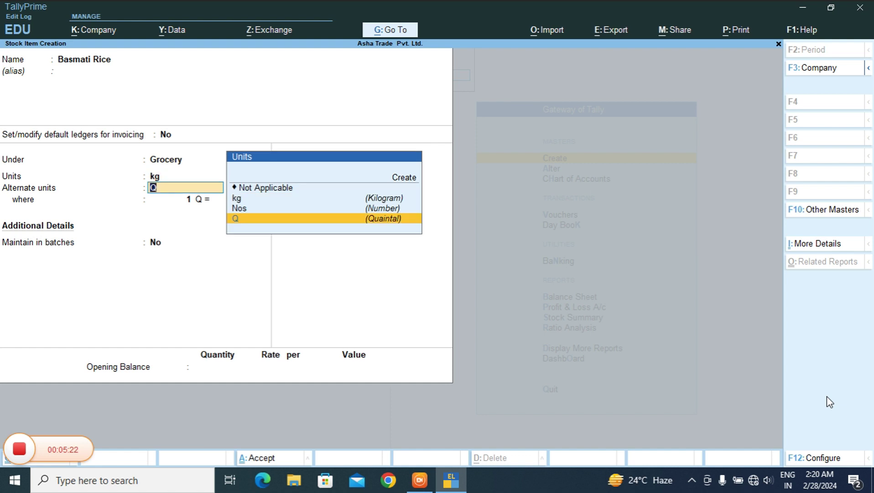
key(Return)
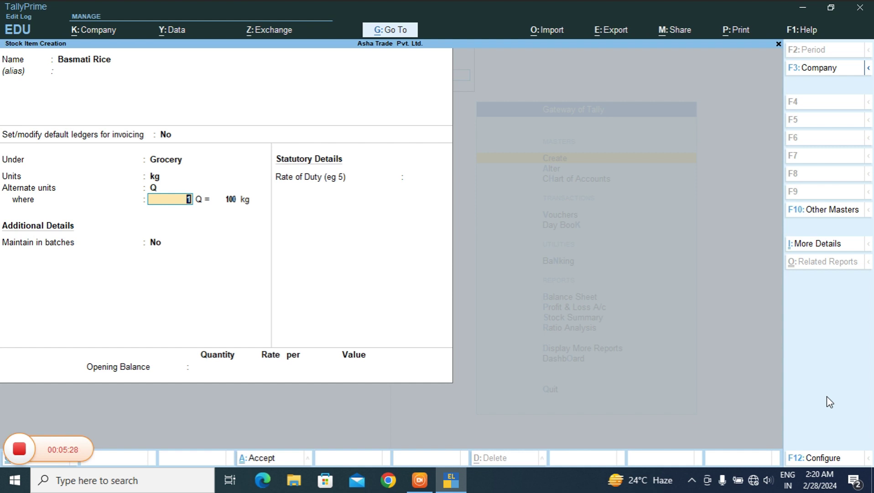
key(Return)
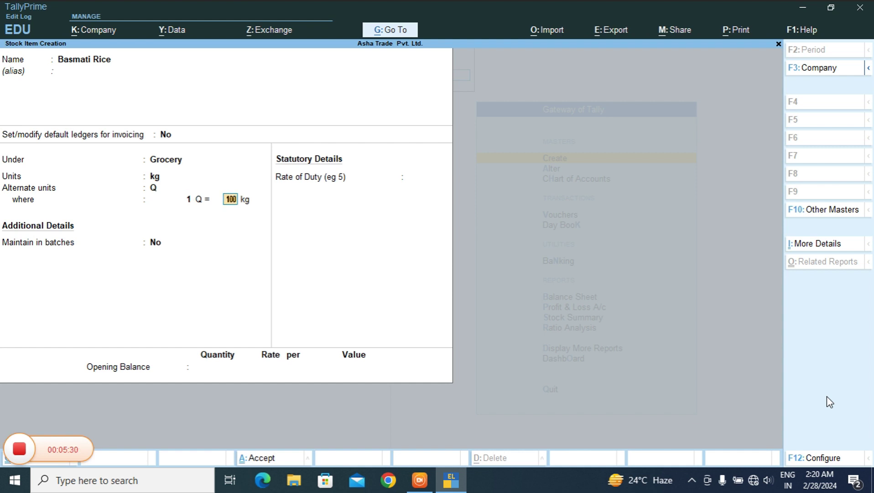
key(Return)
key(ctrl)
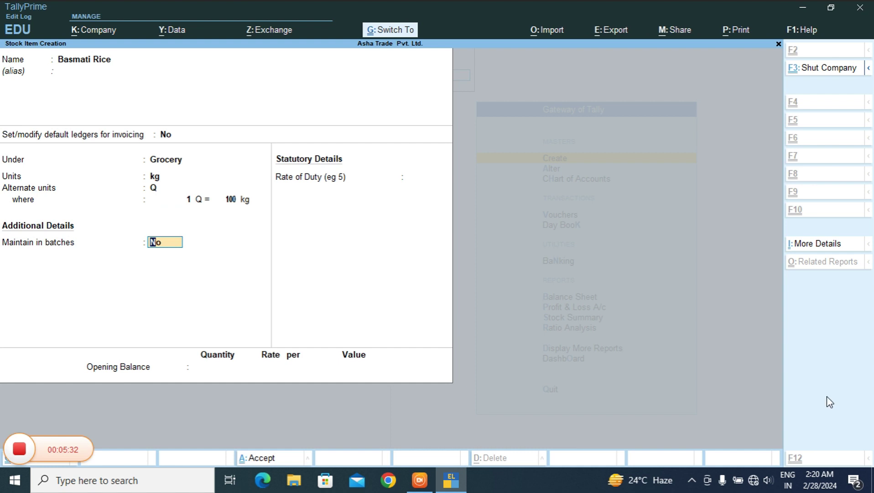
key(ctrl+a)
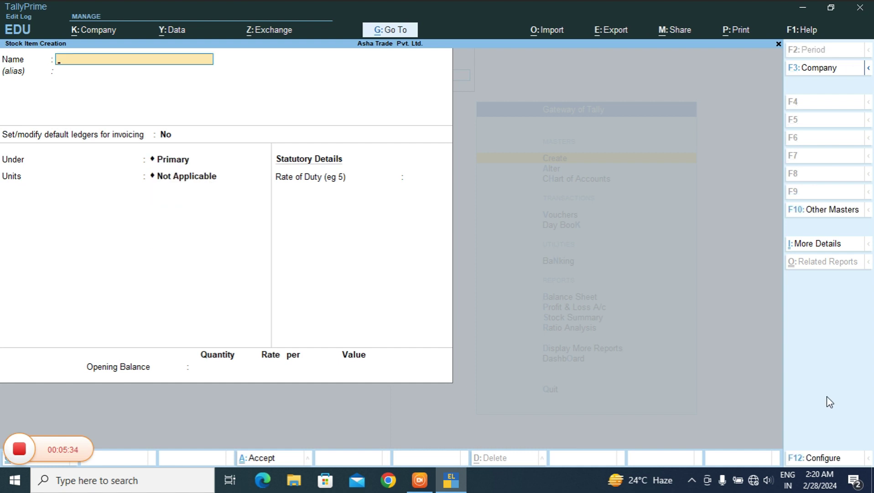
Step: Leave master creation and open a new purchase voucher, leaving the supplier invoice number and date blank
key(Escape)
key(y)
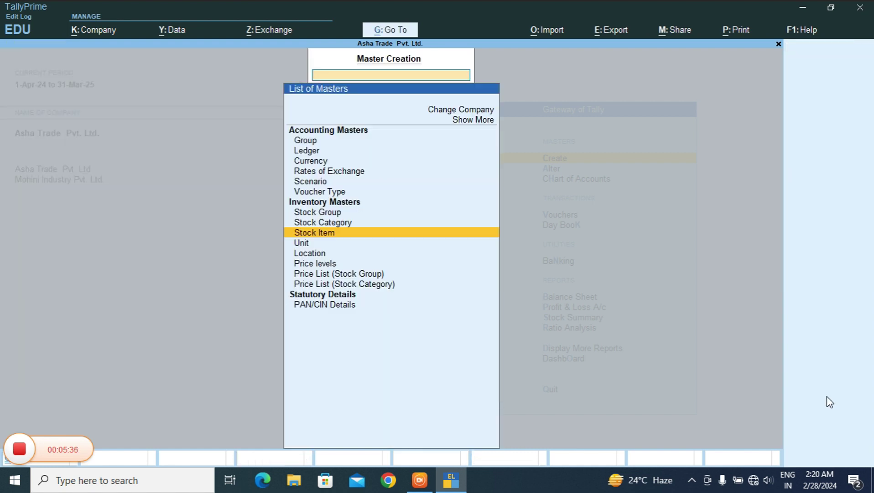
key(Escape)
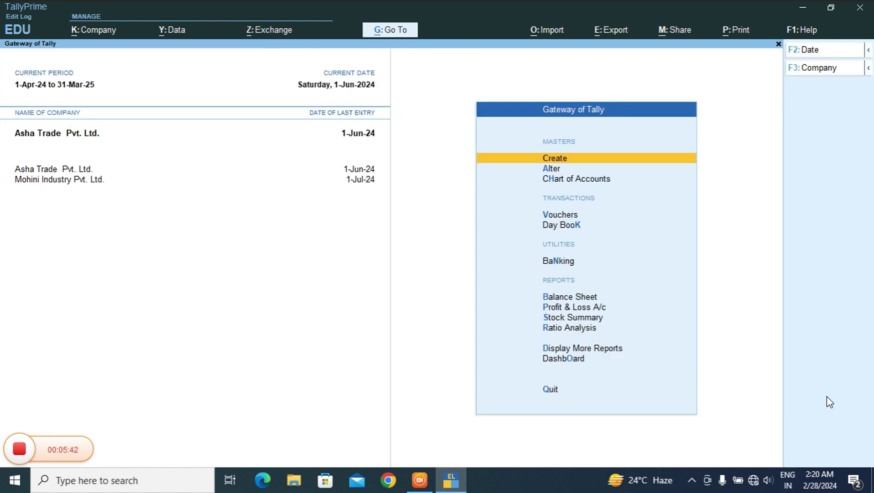
key(v)
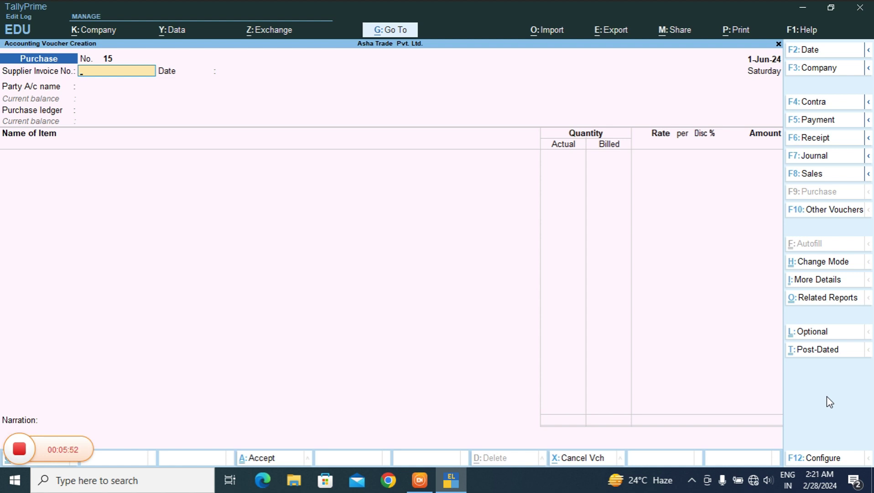
key(Return)
key(Return)
text(Sup)
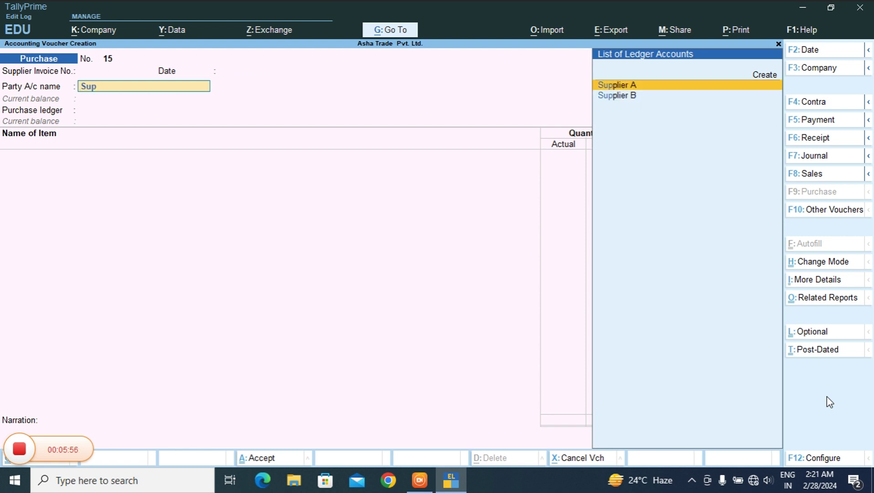
key(Down)
key(BackSpace)
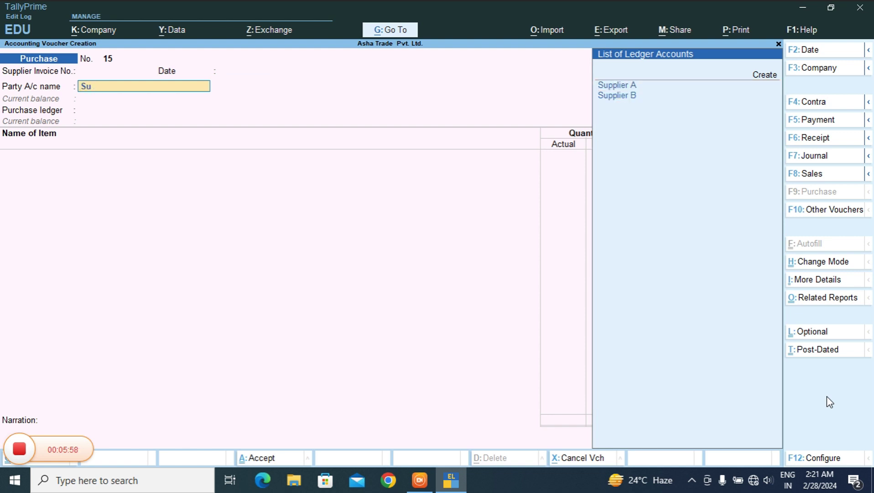
key(BackSpace)
key(BackSpace)
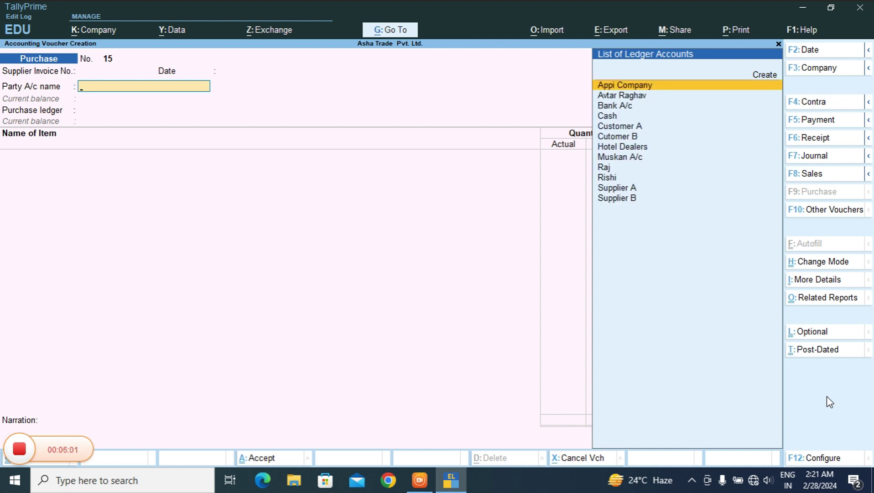
Step: Start a new party ledger from the purchase voucher, named Shop 1 without an alias, under Sundry Creditors
key(alt+c)
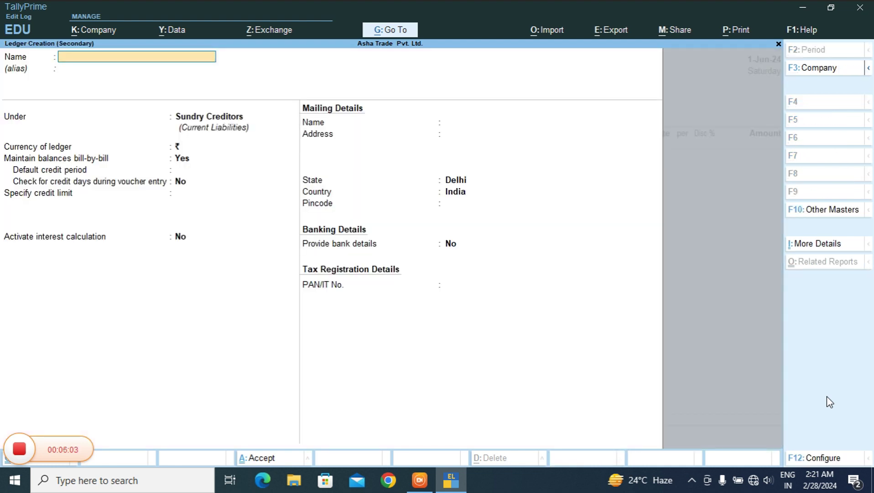
text(Shop)
text(1)
key(Return)
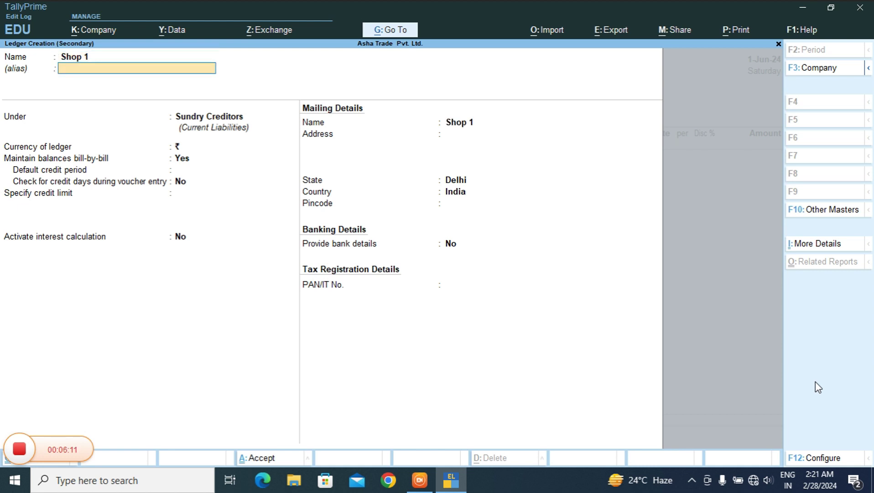
key(Return)
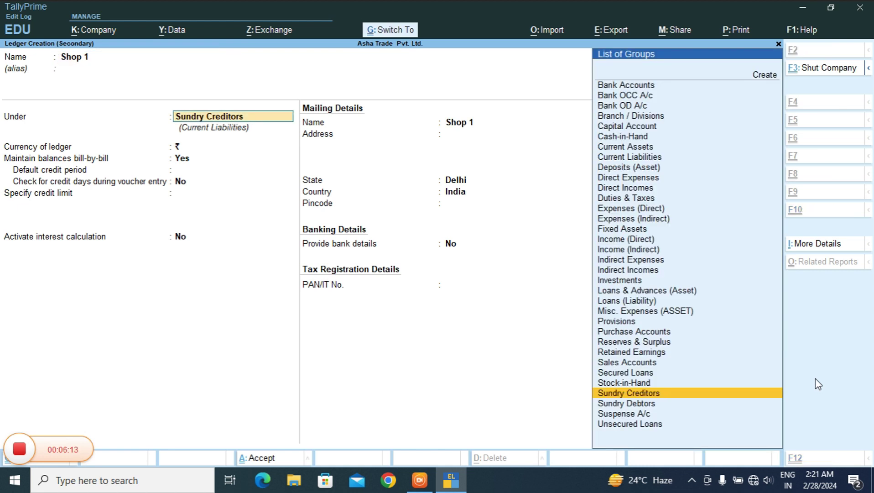
key(Return)
Step: Keep bill-by-bill balances at Yes, set the default credit period to 20 days without a credit limit, and save the Shop 1 ledger
key(Return)
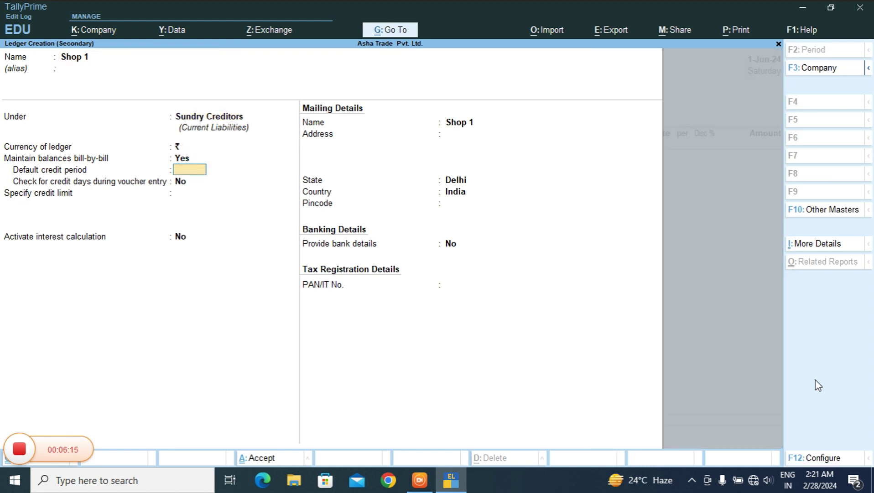
text(20)
key(Return)
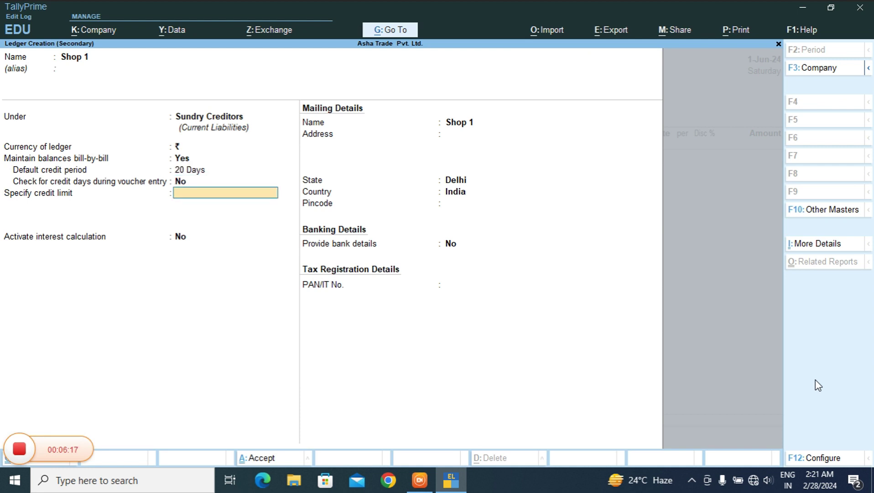
key(Return)
key(ctrl)
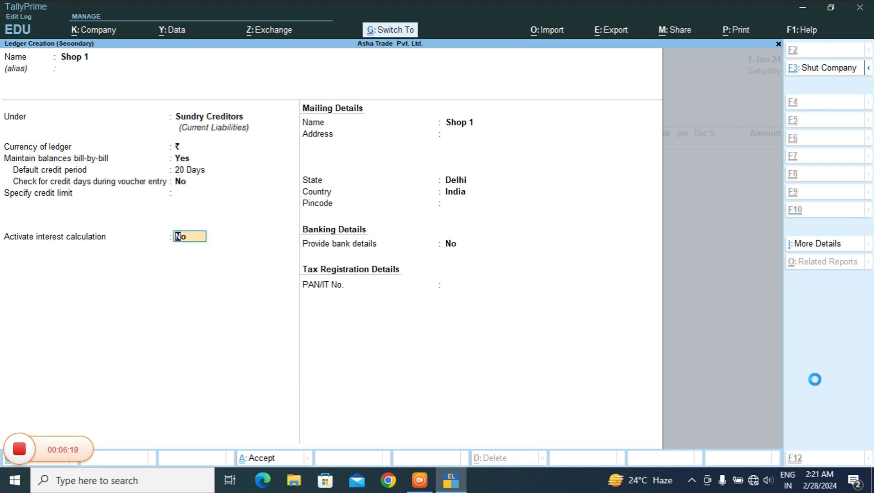
key(ctrl+a)
Step: Leave the receipt details blank, keep Delhi and India in the party details, and use Purchase as the purchase ledger
key(Return)
key(Return)
key(Return)
key(Return)
key(Return)
key(Return)
key(Return)
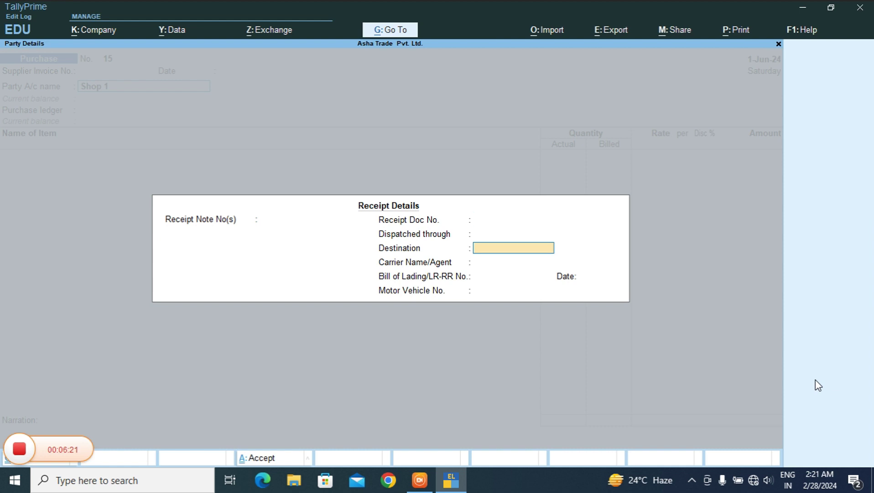
key(Return)
key(Return)
key(Return)
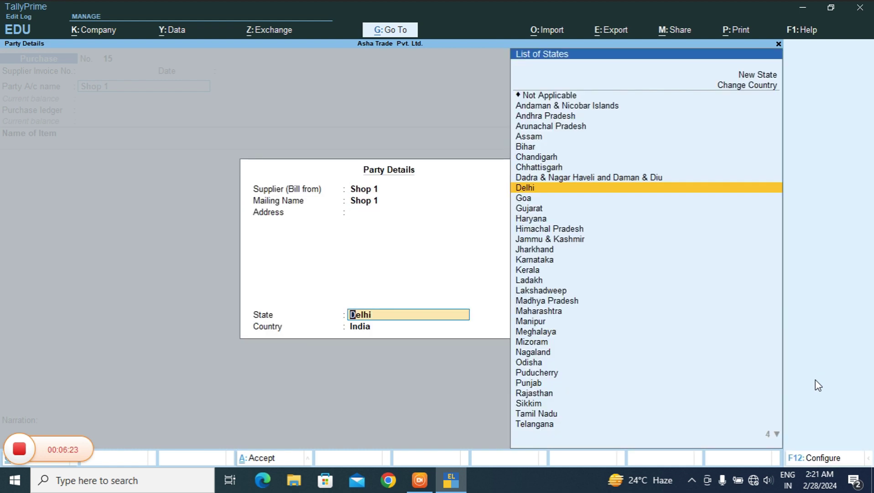
key(Return)
key(Return)
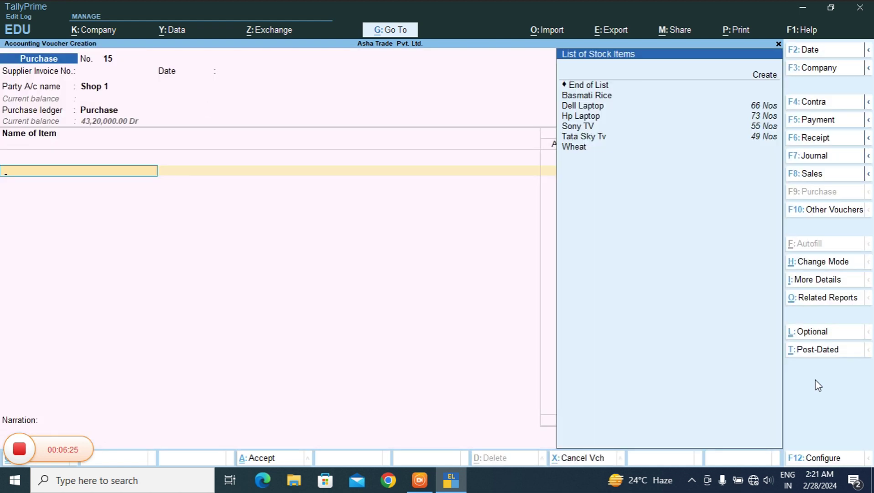
Step: Add Wheat as the first purchase item with an actual and billed quantity of 250 kg
key(Down)
key(Down)
key(Down)
key(Down)
key(Down)
key(Down)
key(Down)
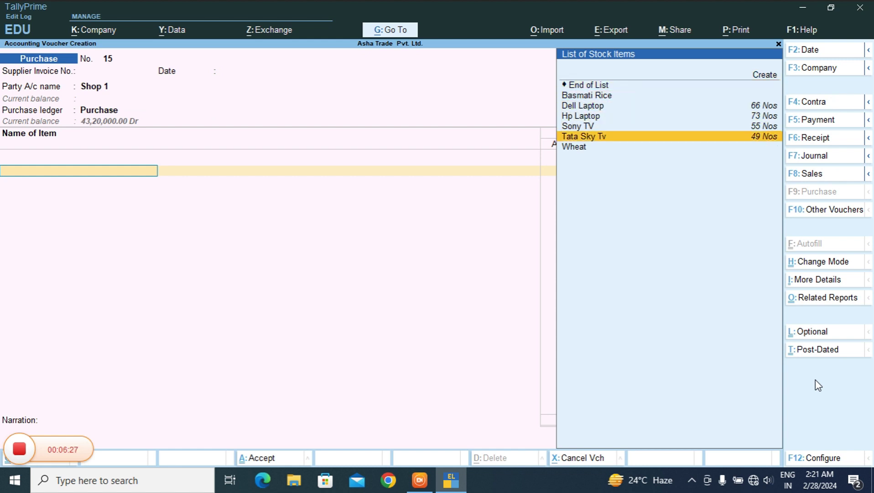
key(Return)
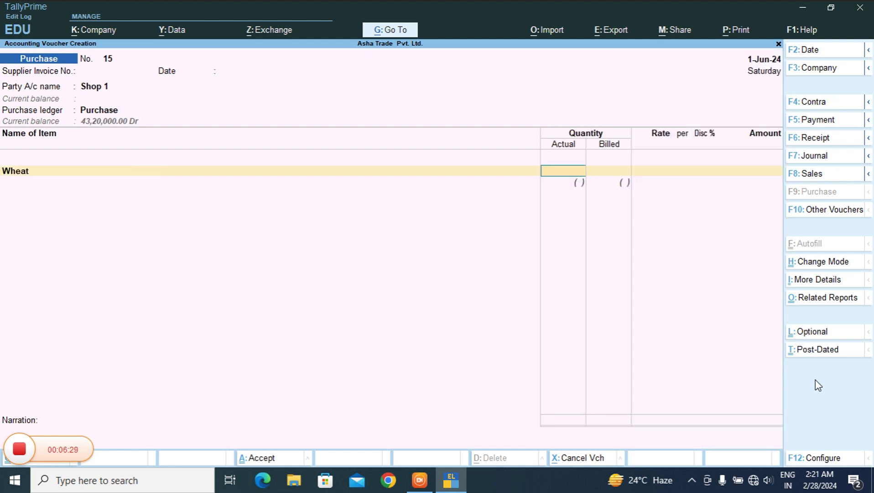
text(250)
key(Return)
key(Return)
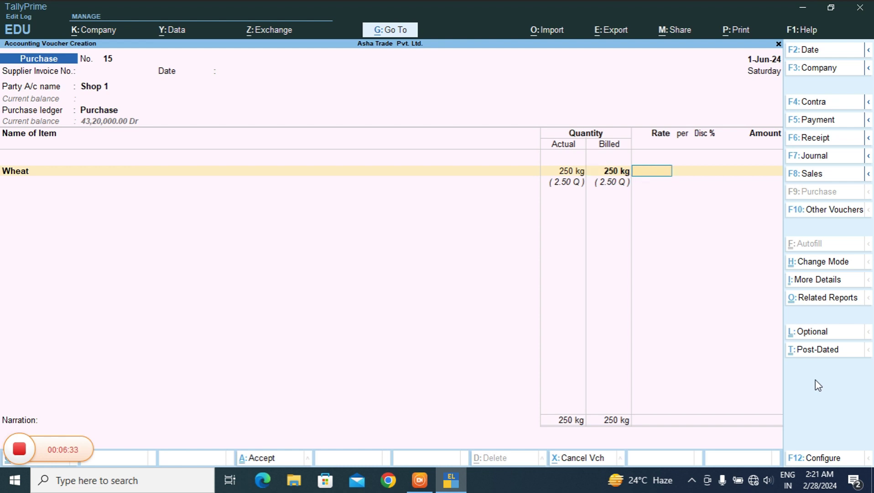
Step: Set the Wheat rate to 32 per kg without a discount and complete the item line
text(31)
key(Return)
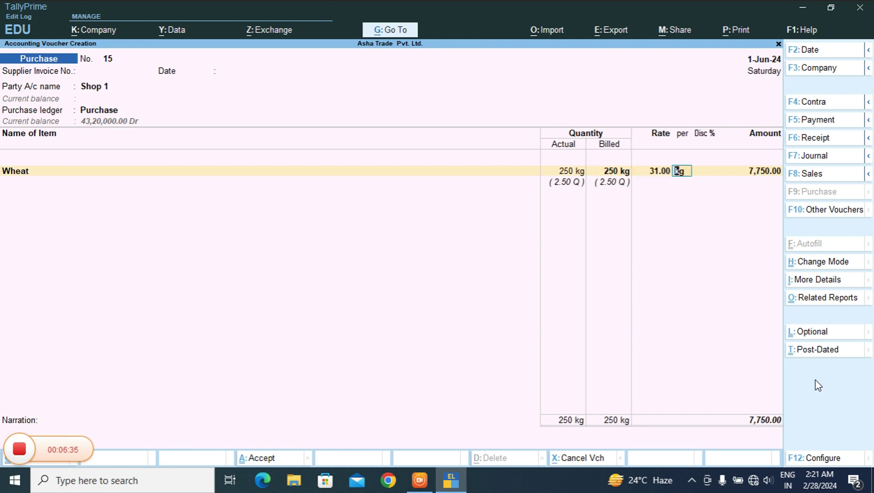
key(BackSpace)
text(32)
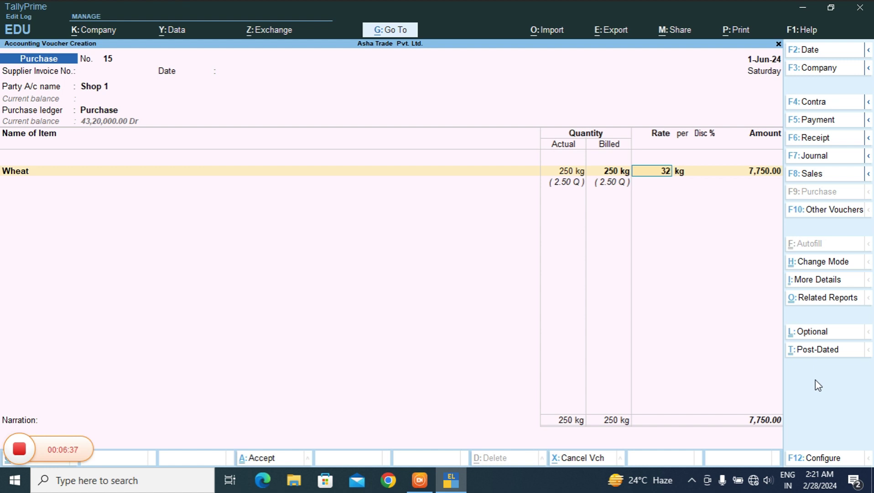
key(Return)
key(Return)
key(Return)
key(Return)
key(Return)
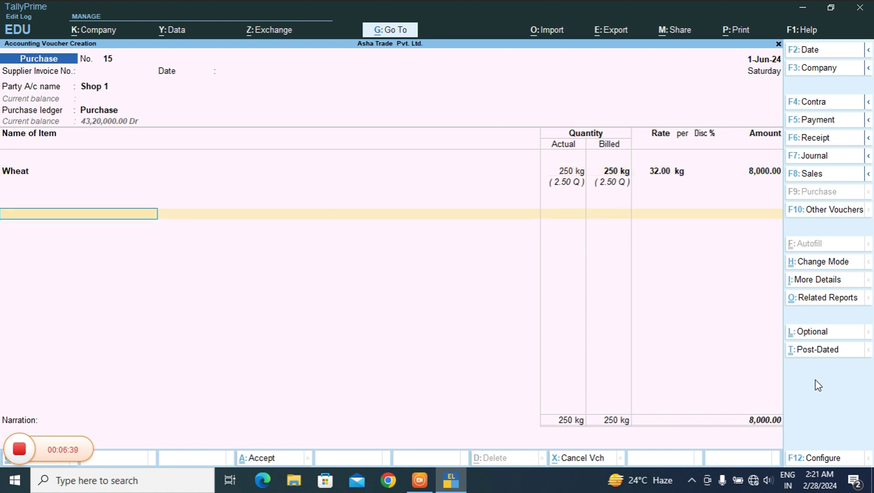
key(BackSpace)
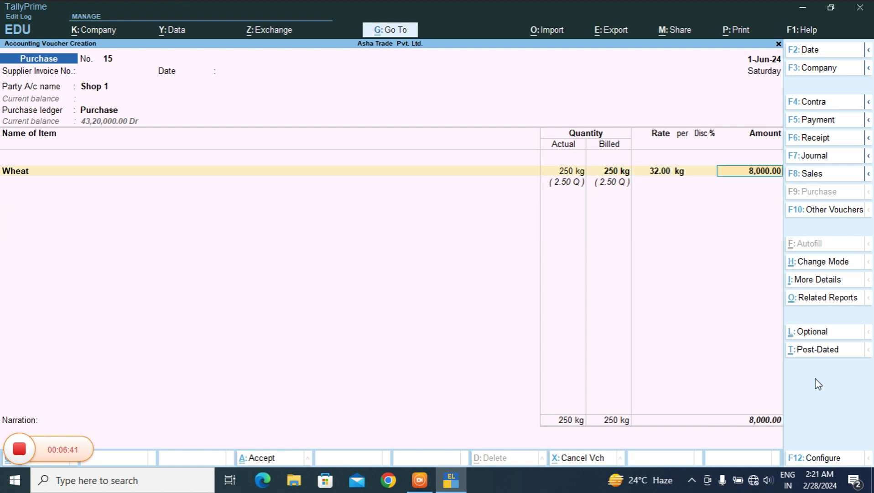
key(Return)
Step: Add Basmati Rice as the second purchase item with 320 kg actual and billed, at 34 per kg without a discount
text(Ri)
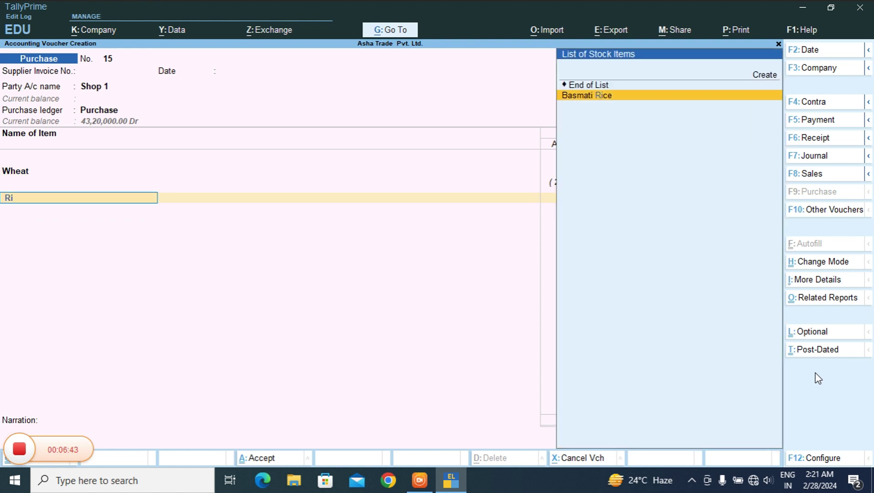
key(Return)
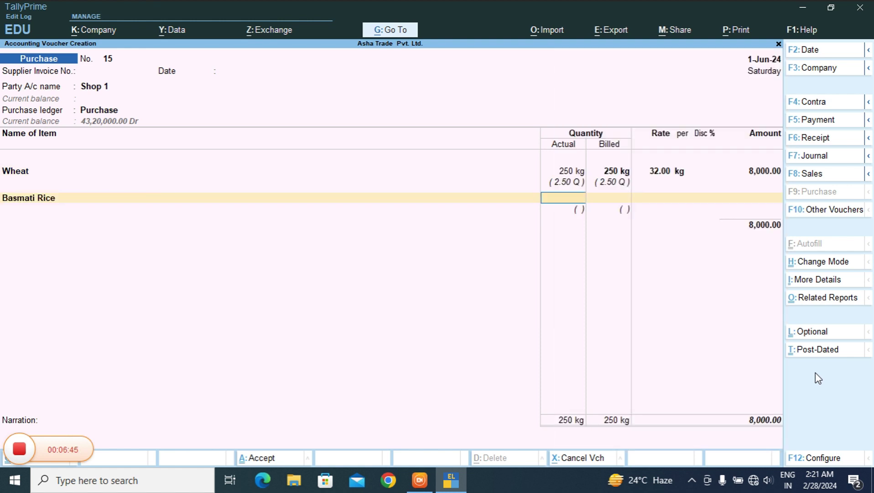
text(320)
key(Return)
key(Return)
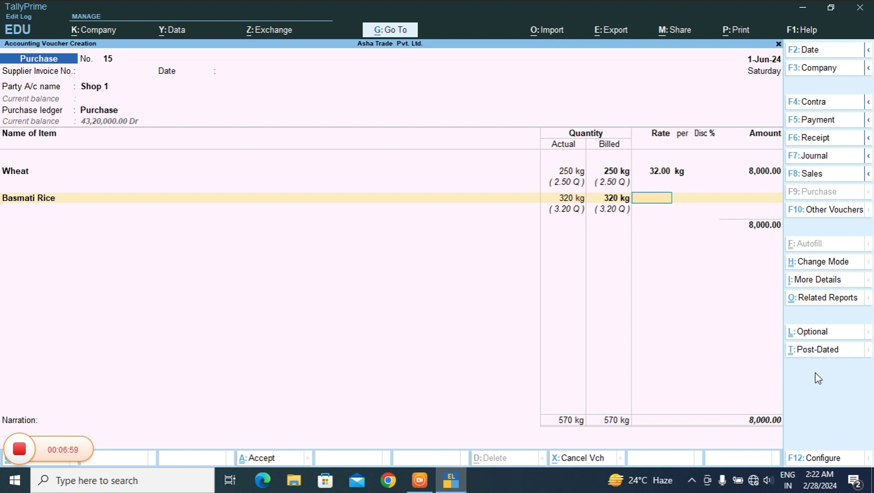
text(34)
key(Return)
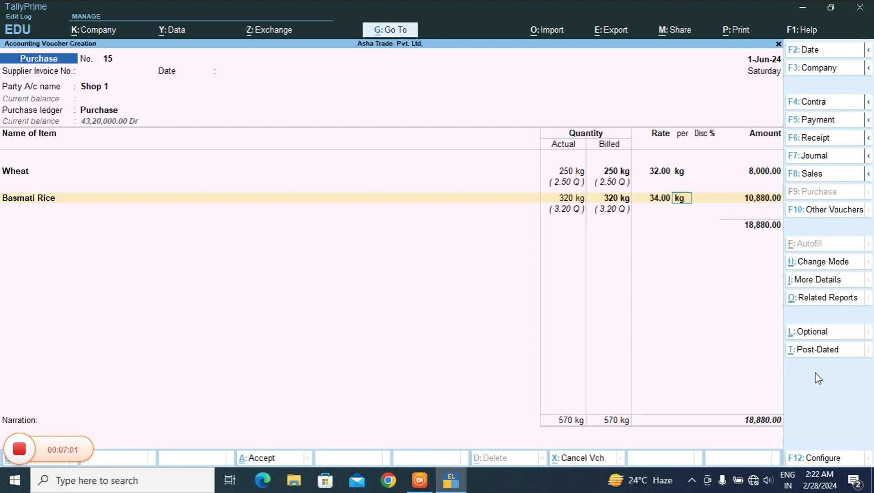
key(Return)
key(Return)
key(Return)
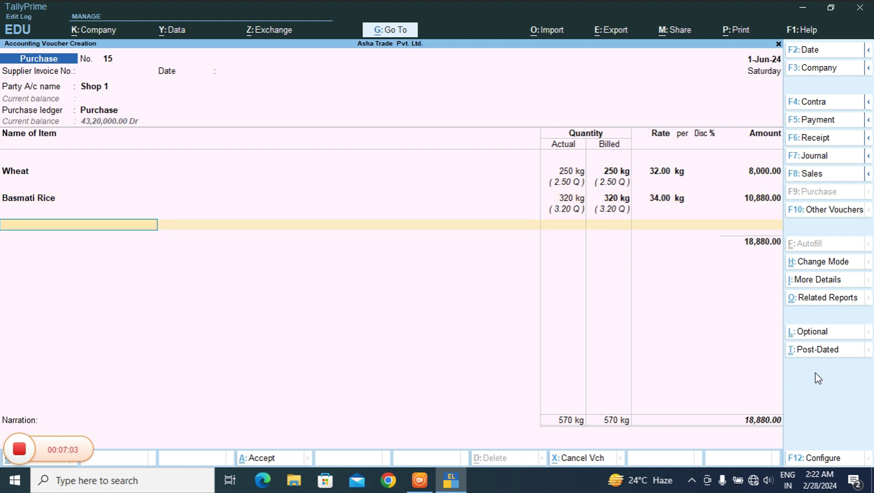
Step: End the item list and add a Carriage Inward charge of 2,000 to the purchase
key(Return)
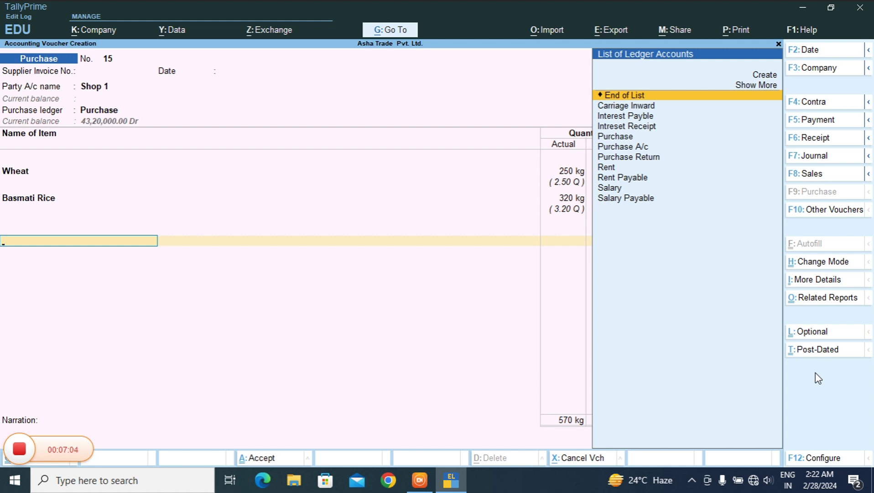
key(Down)
key(Return)
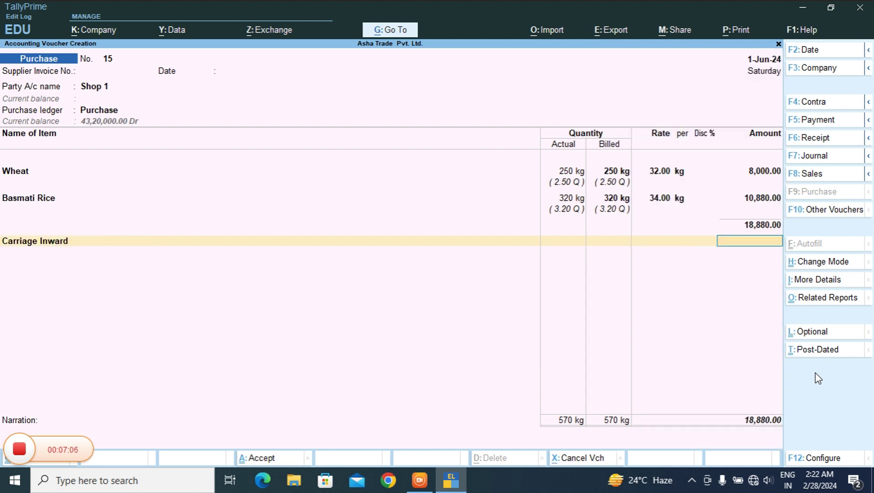
text(2,00)
text(000)
key(Return)
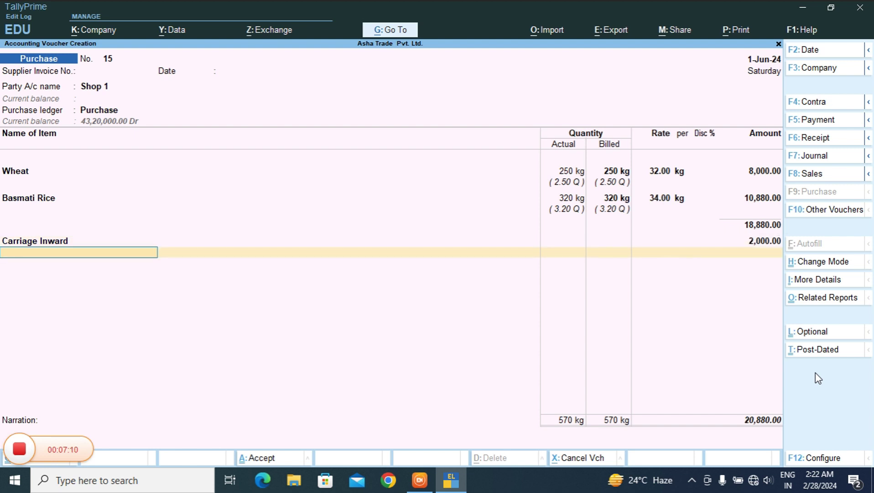
Step: Name the new bill reference Shop-1 with 20 days of credit, leave the narration blank, and save the purchase voucher
key(Return)
key(Return)
key(Return)
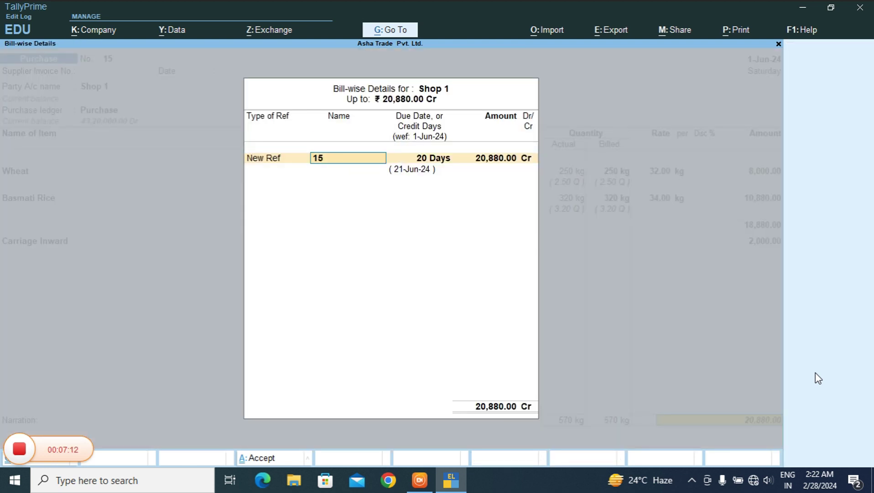
text(Shp)
key(BackSpace)
text(op-1)
key(Return)
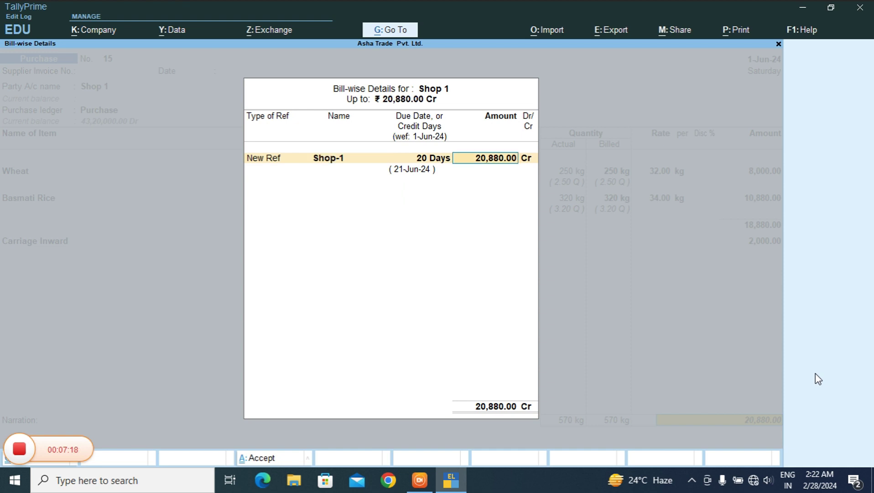
key(Return)
key(Return)
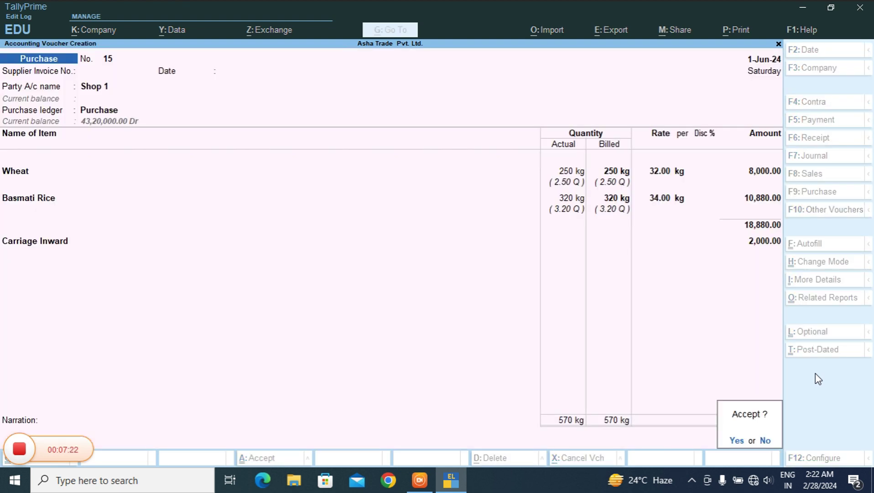
key(Return)
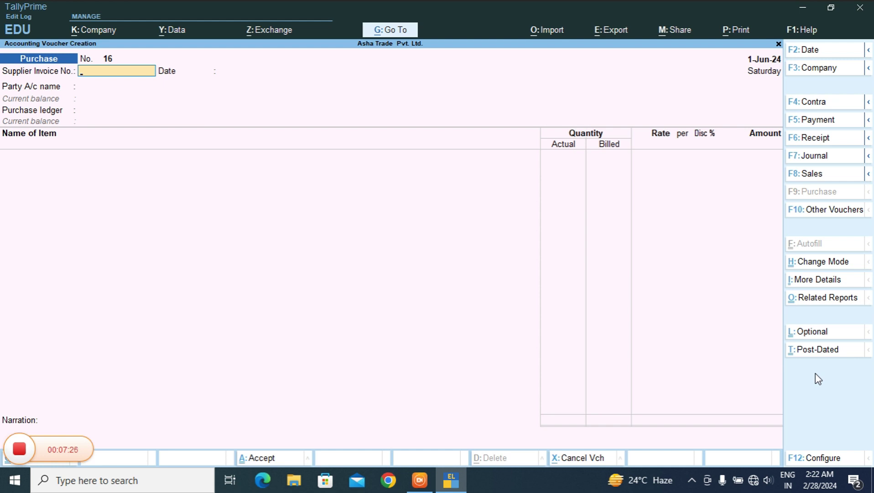
Step: Reopen the saved Shop 1 purchase voucher and preview its printed invoice
key(Page_Up)
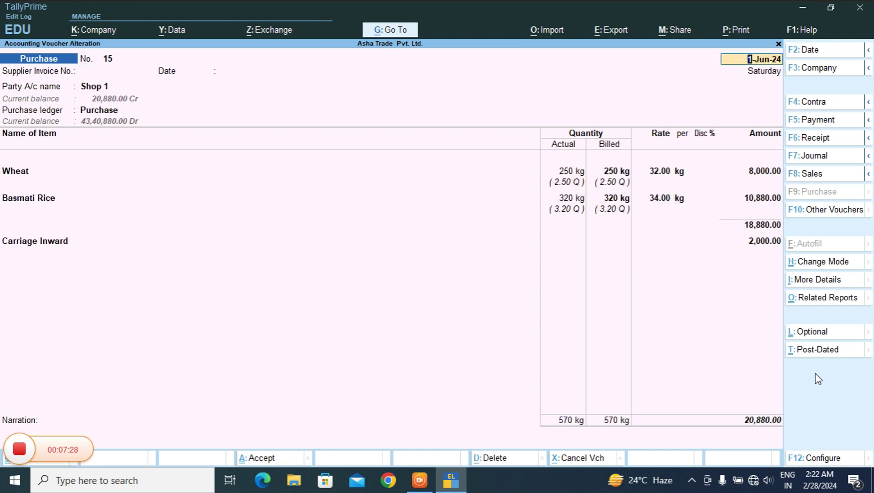
key(alt+p)
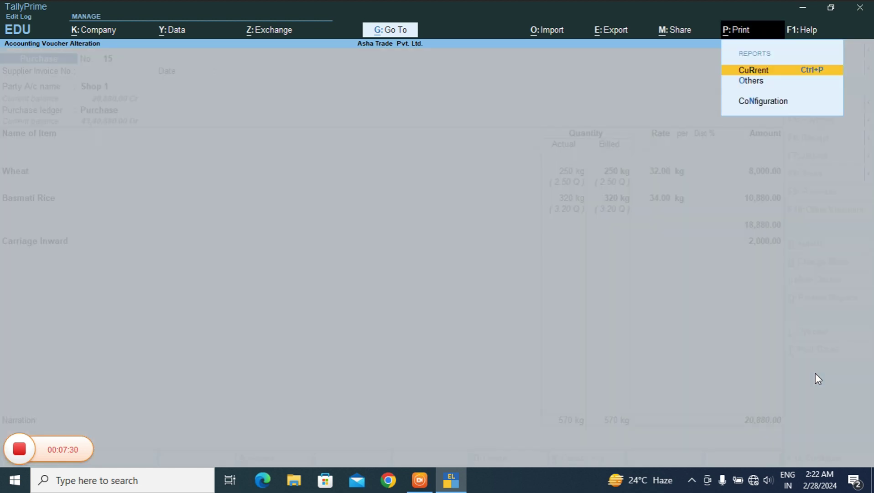
key(Return)
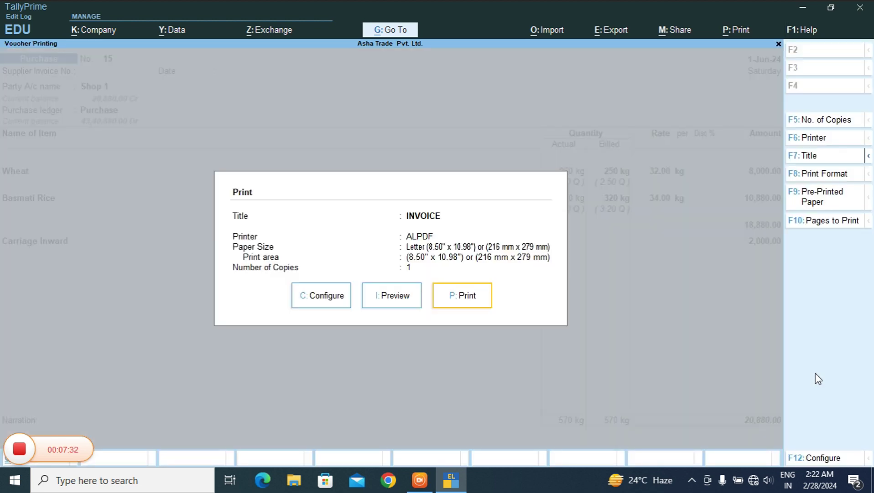
key(i)
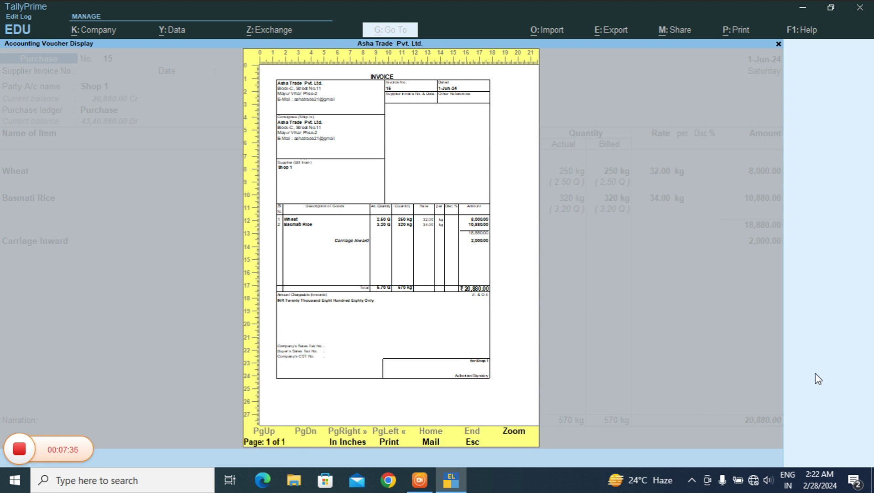
key(Escape)
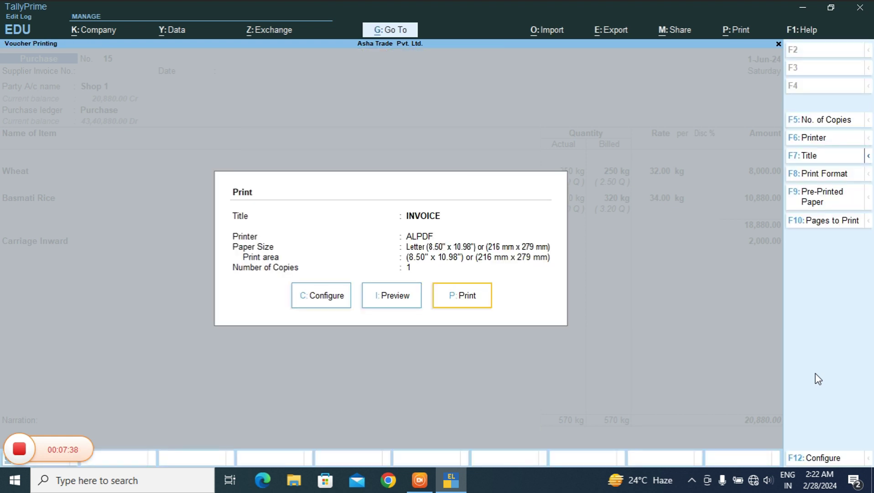
key(Escape)
Step: Preview the Shop 1 purchase invoice again, enlarged, to examine the alternate quantities, and return to the voucher
key(alt+p)
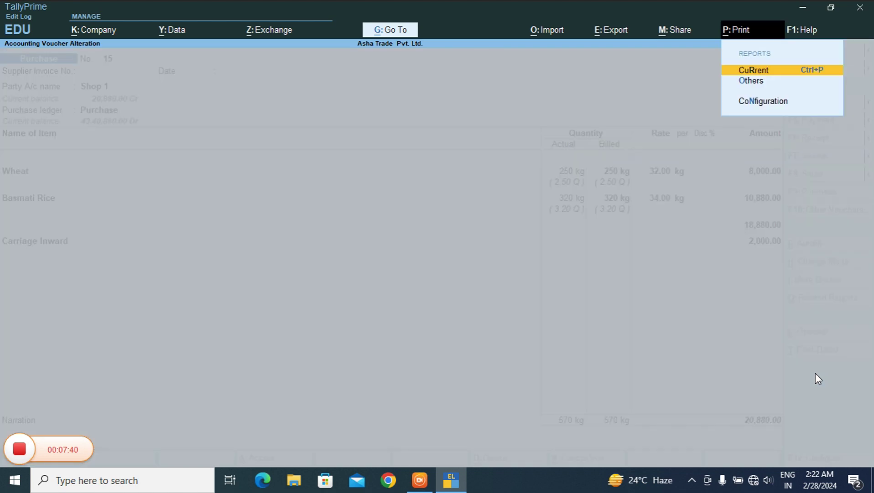
key(Return)
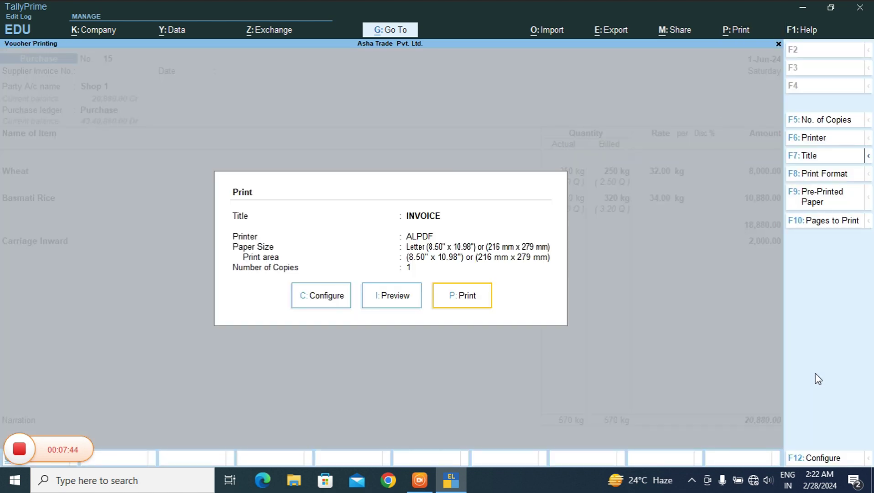
key(i)
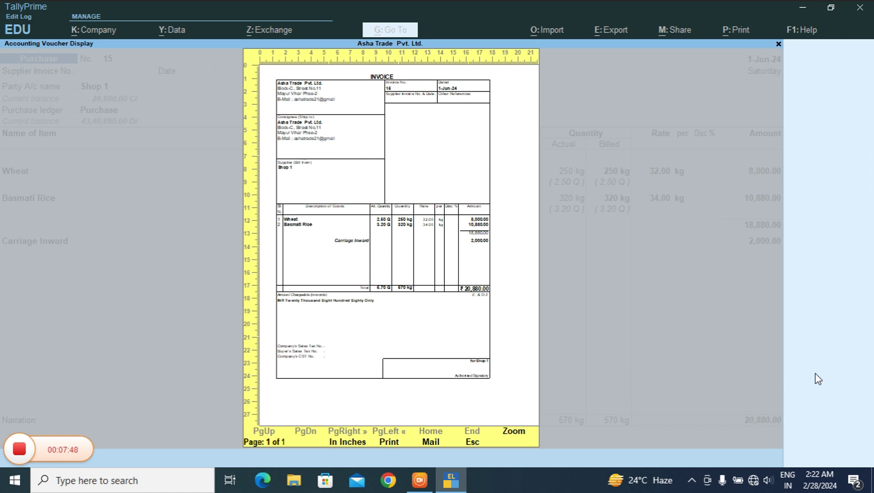
key(alt+z)
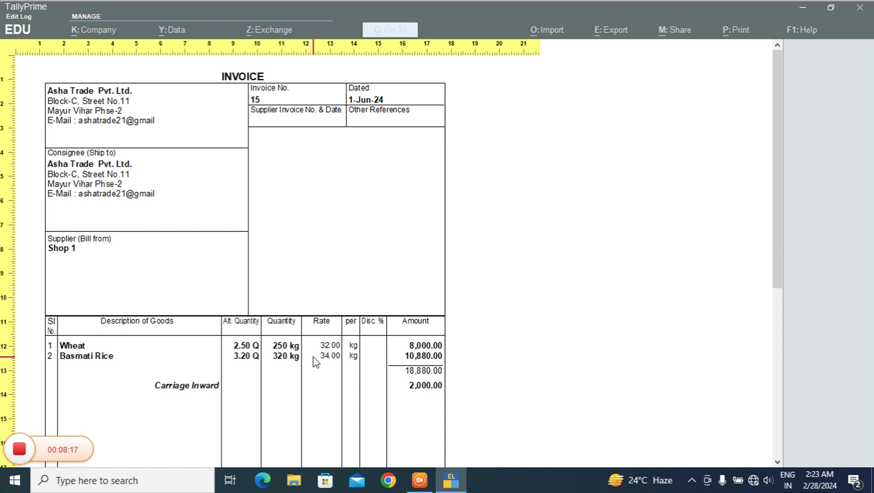
click(257, 355)
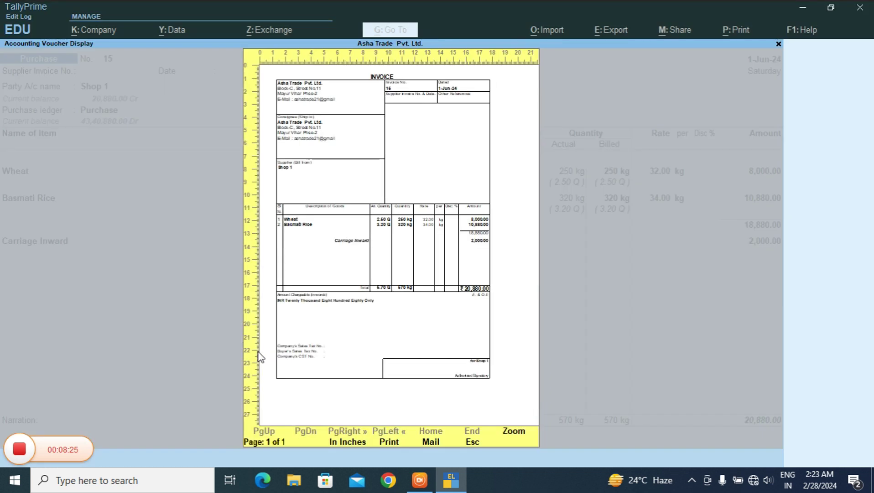
key(Escape)
key(Escape)
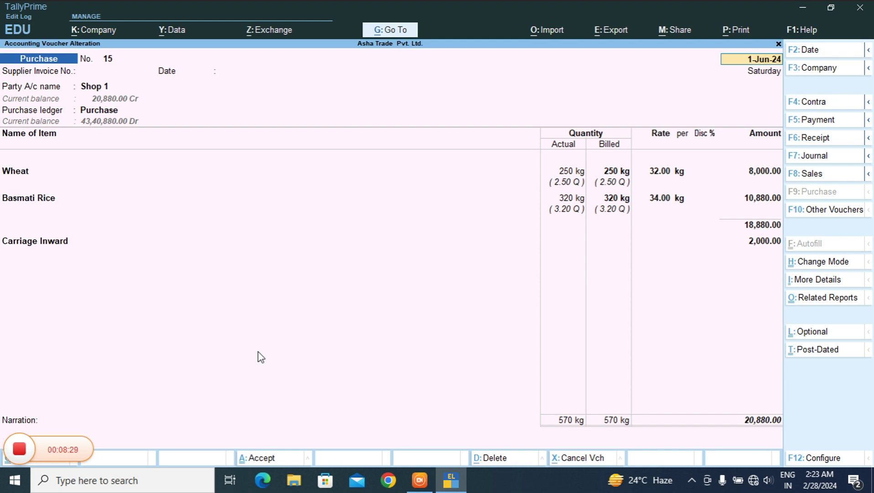
Step: Accept the reopened purchase voucher and start a new sales voucher
key(ctrl)
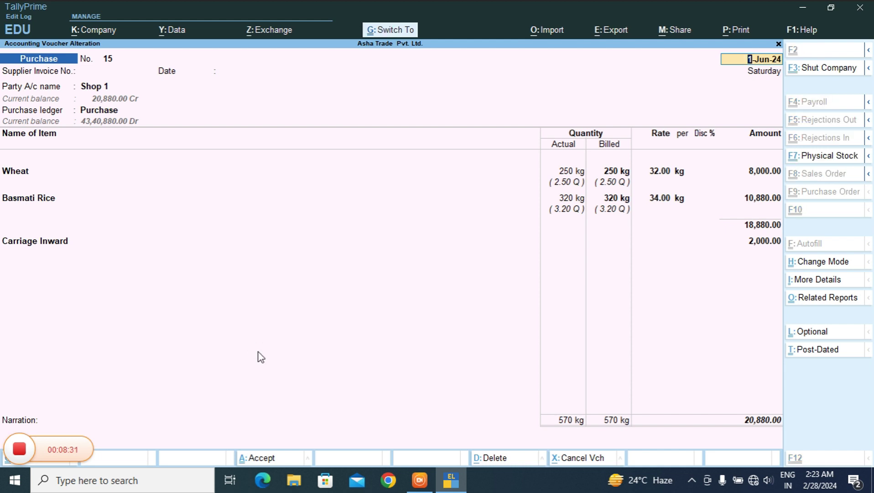
key(ctrl+a)
key(F8)
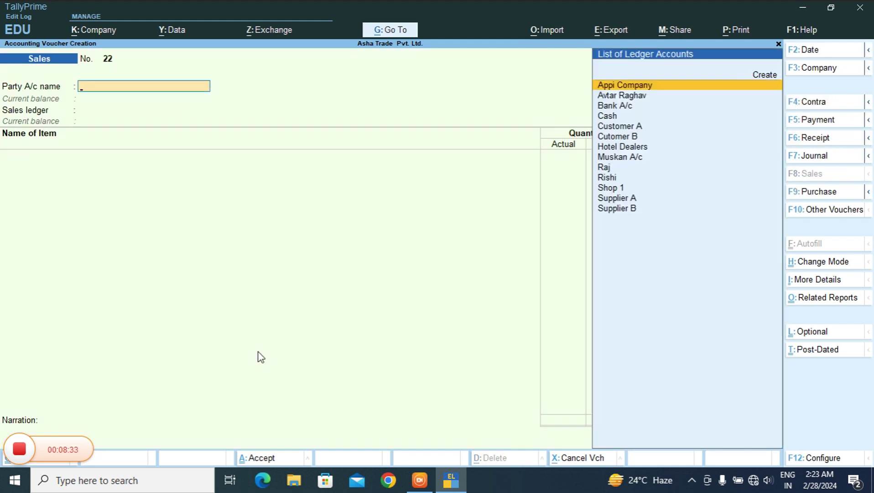
Step: Set Customer A as the party of the sales voucher, accept the default party details, and use the Sale ledger
text(Cu)
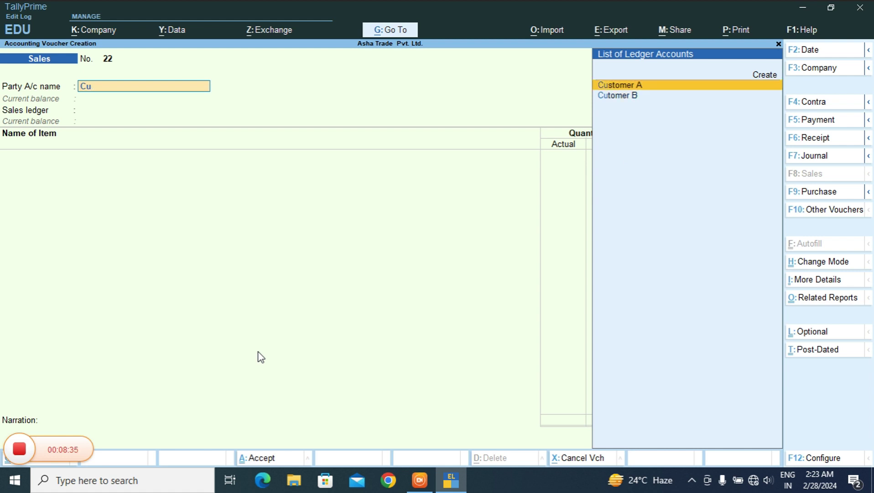
key(Return)
key(ctrl+a)
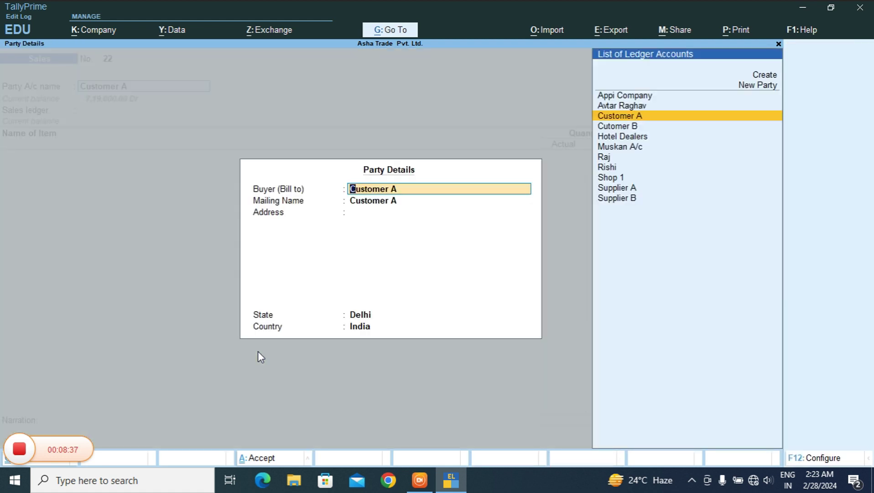
key(ctrl+a)
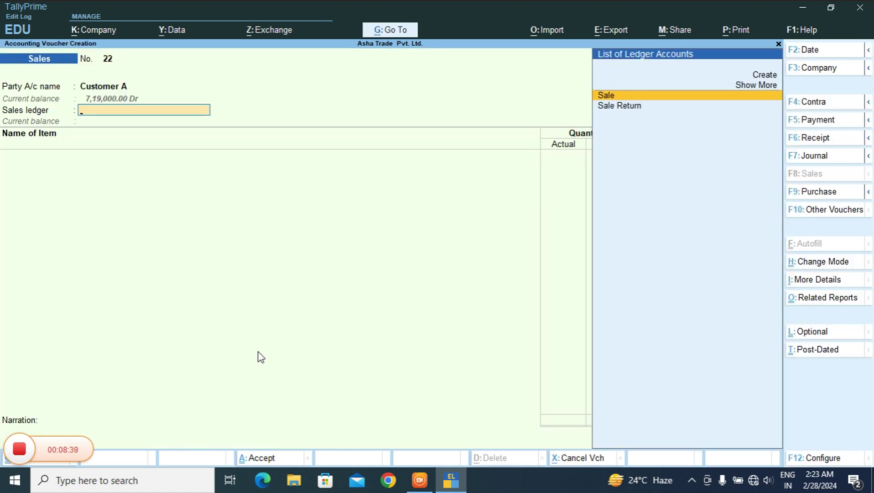
key(Return)
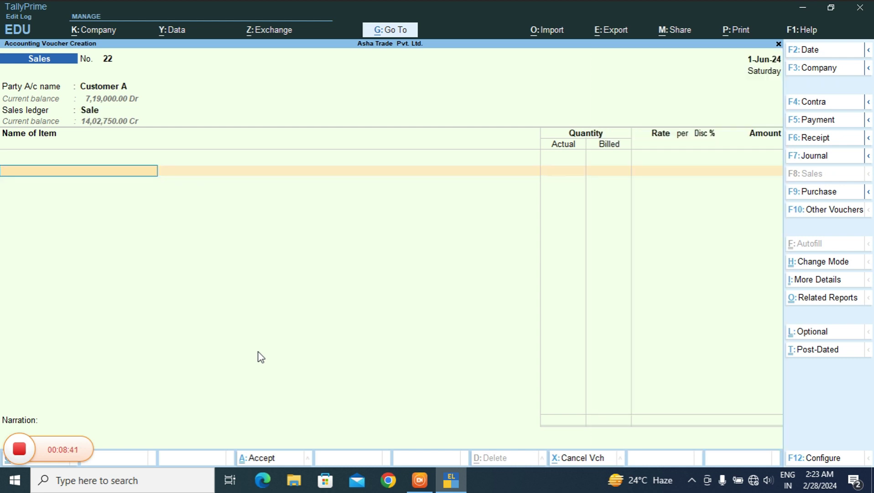
Step: Add Basmati Rice to the sales voucher with 110 kg actual and billed at a rate of 36 per kg, and end the item list
key(Down)
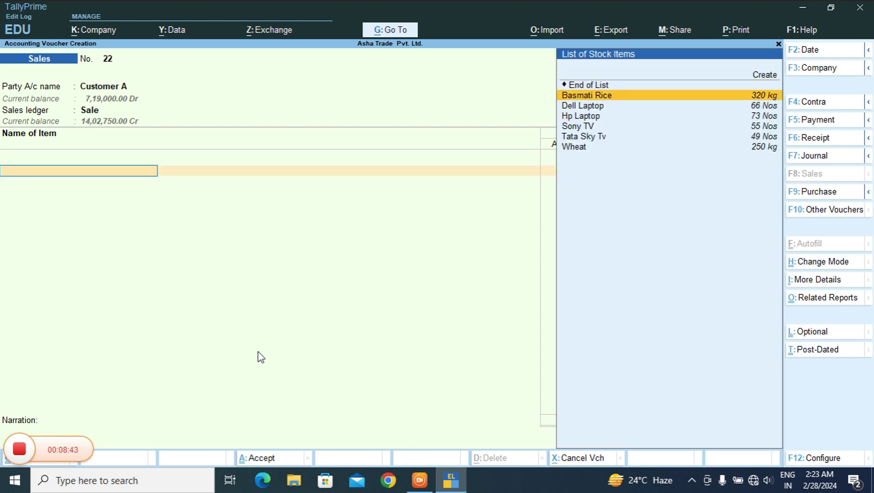
key(Return)
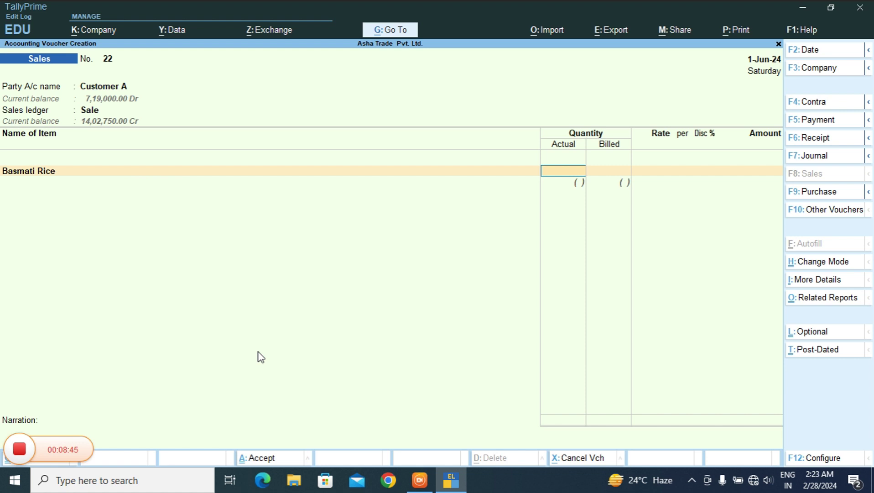
text(100)
key(BackSpace)
key(BackSpace)
text(10)
key(Return)
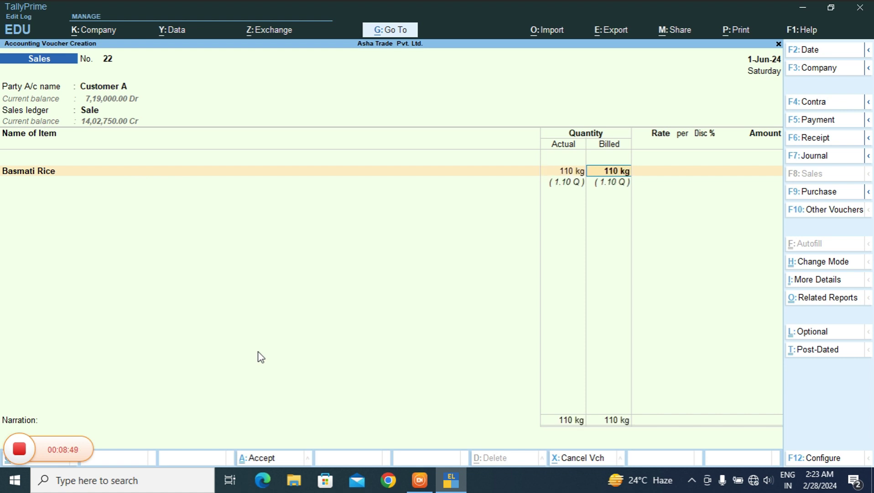
key(Return)
text(36)
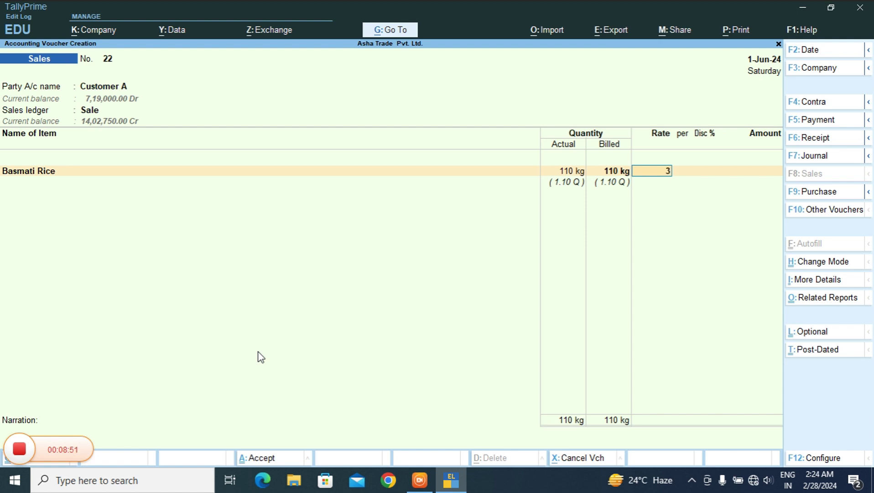
key(Return)
key(Return)
key(Return)
key(Return)
key(Return)
key(Return)
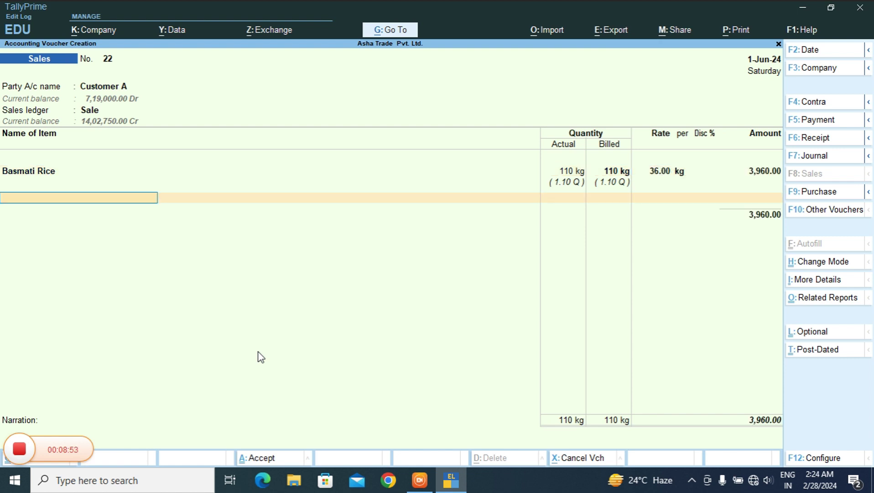
key(Return)
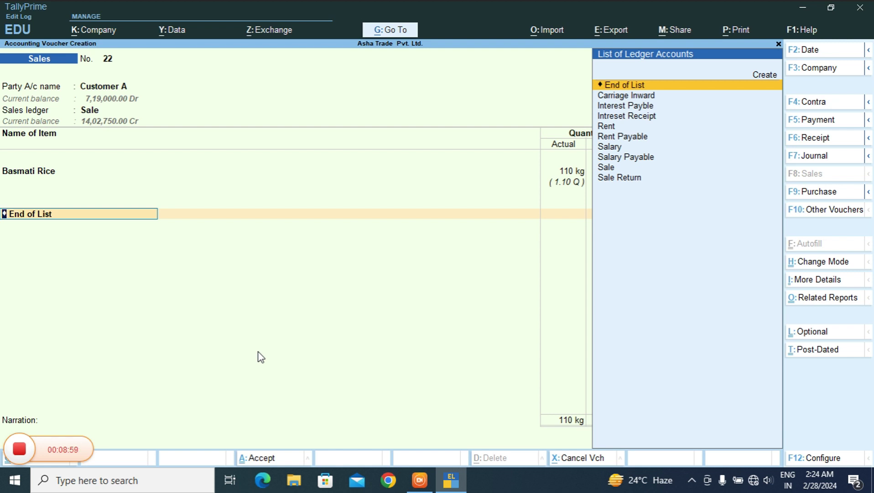
Step: Start a new ledger from the voucher's additional charges line and name it Carriage Outwards, without an alias
text(C)
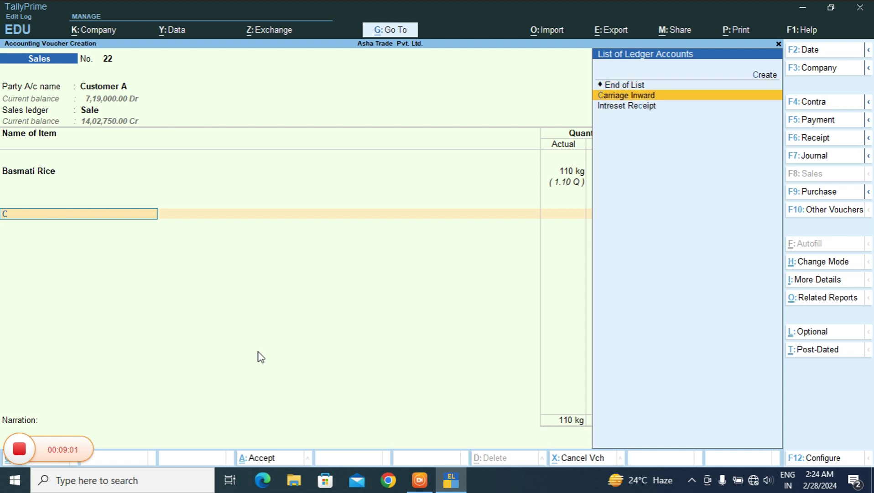
key(BackSpace)
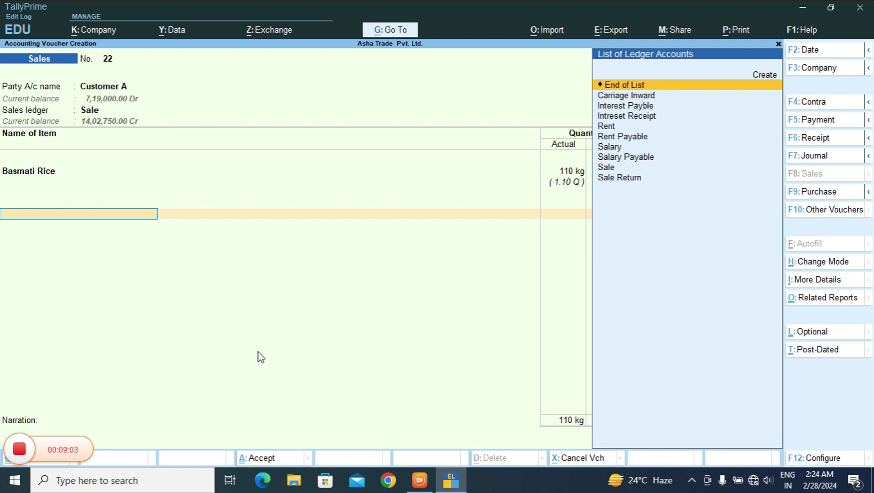
key(alt+c)
text(Car)
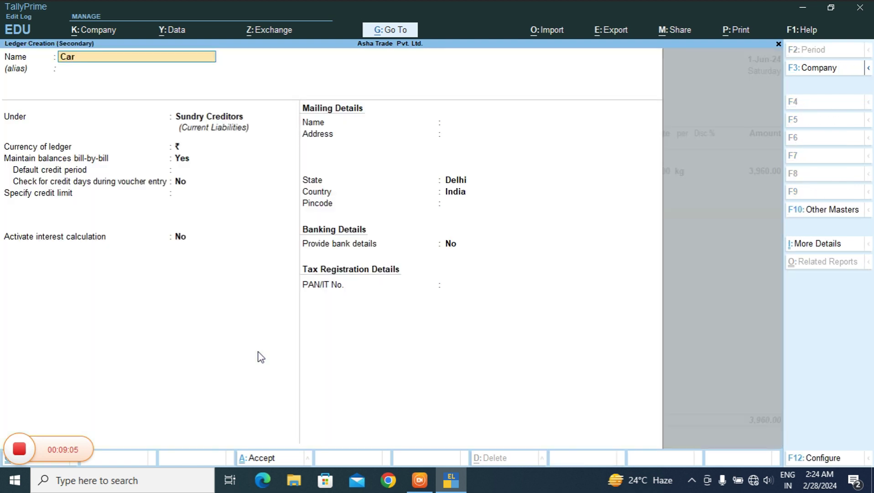
text(riage Outwo)
key(BackSpace)
text(ards)
key(Return)
key(Return)
Step: Place the Carriage Outwards ledger under Indirect Expenses, keep the ledger type and appropriation method Not Applicable, and save it
text(In)
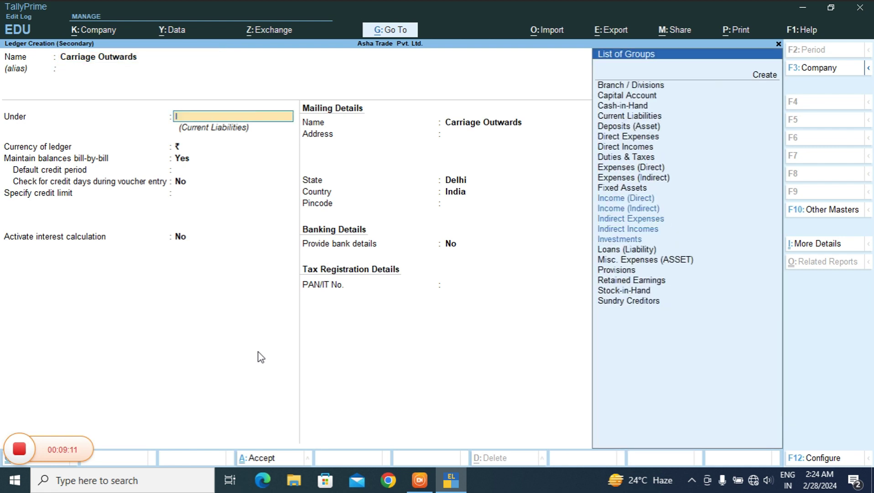
key(Down)
key(Down)
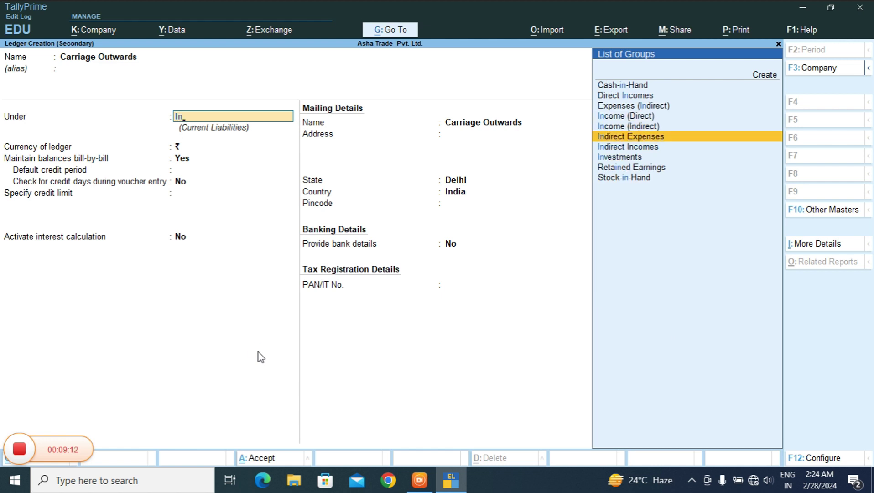
key(Return)
key(Return)
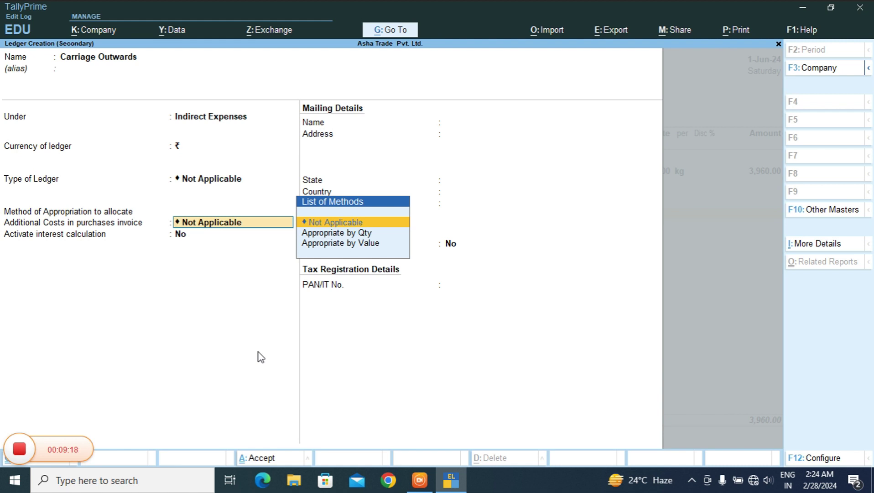
key(Return)
key(ctrl)
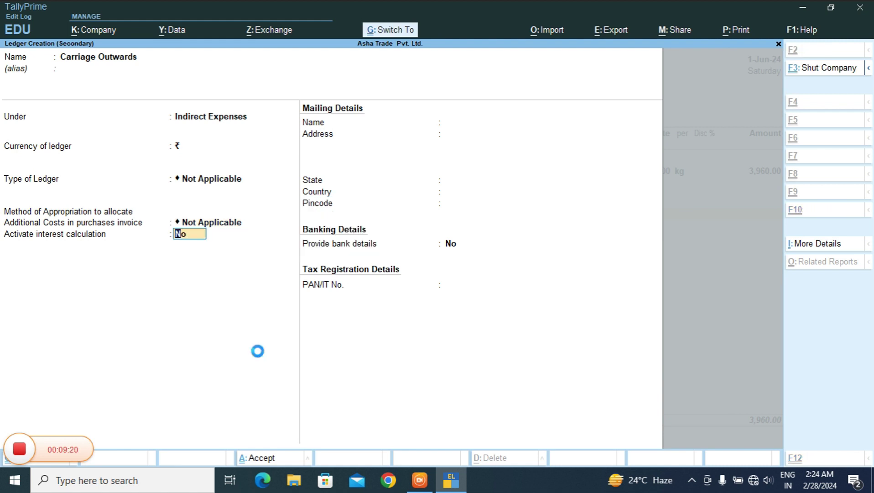
key(ctrl+a)
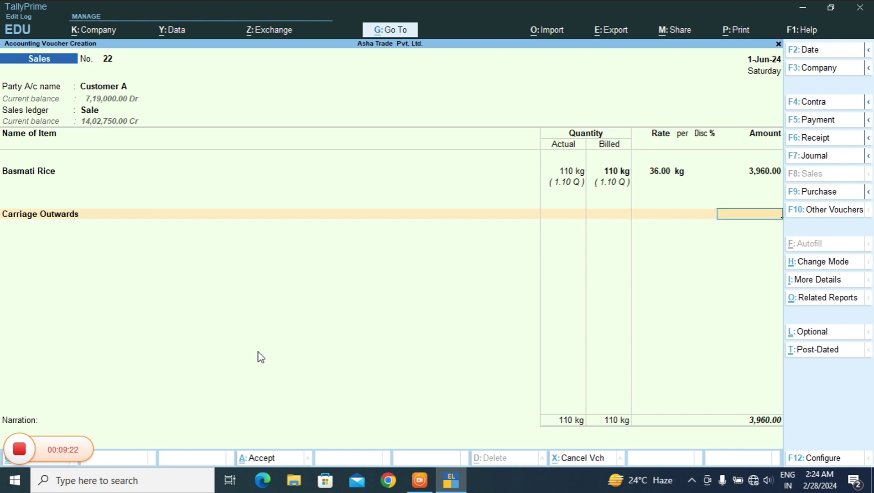
Step: Charge 500 for Carriage Outwards and end the list of additional ledgers
text(500)
key(Return)
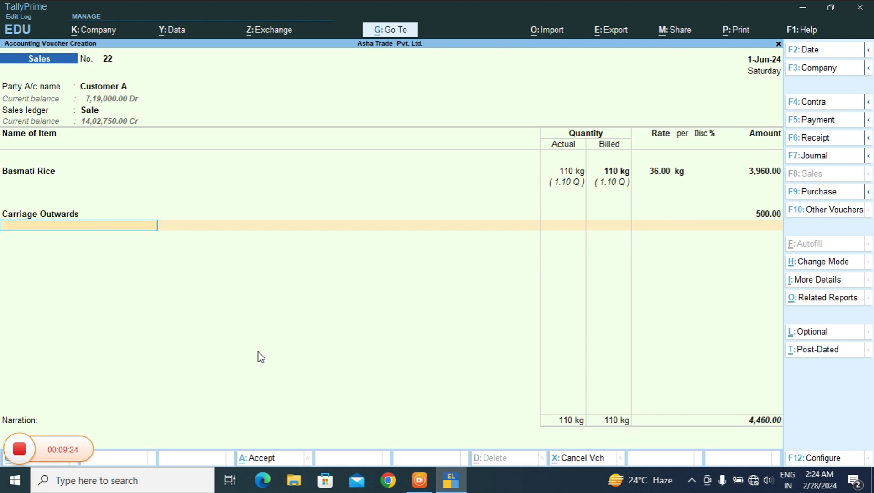
key(Return)
Step: Name the new bill reference Cusa with 10 days of credit, leave the narration blank, and save the sales voucher
key(Return)
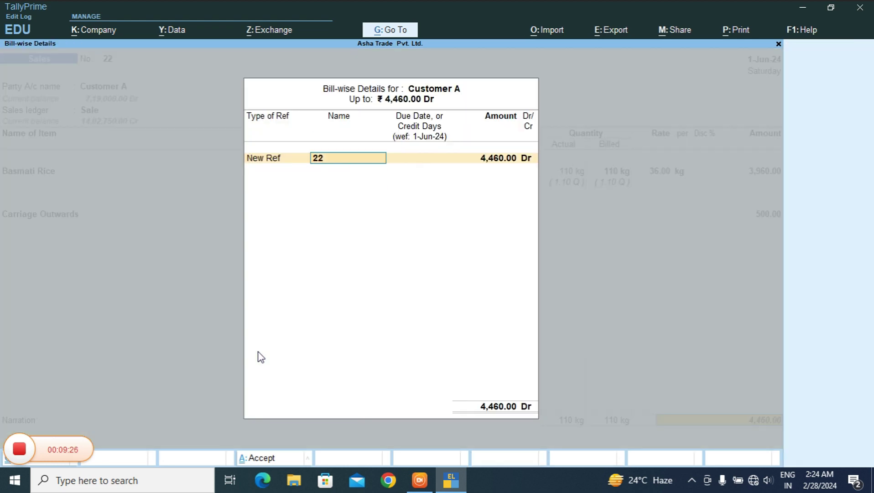
text(Cusa)
key(Return)
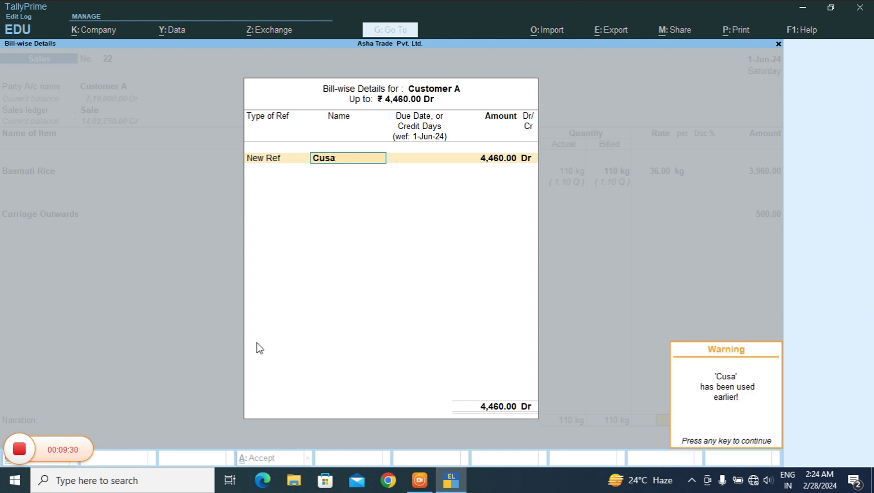
key(Return)
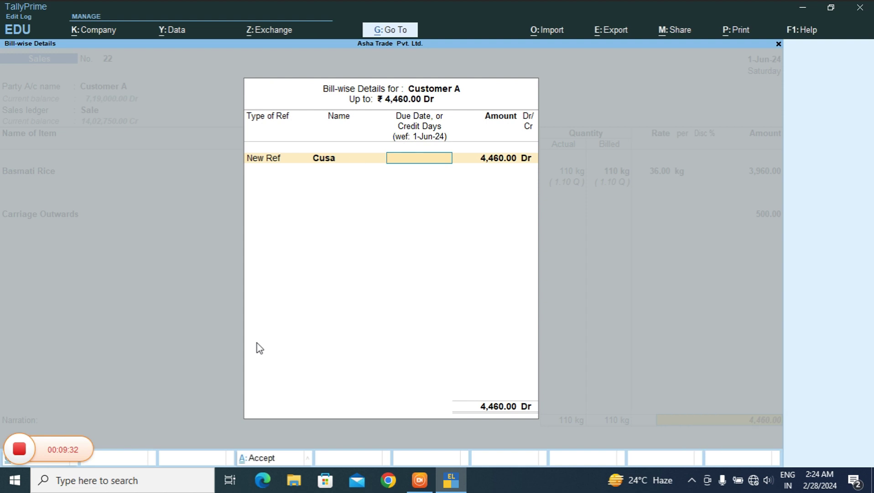
text(10)
key(Return)
key(Return)
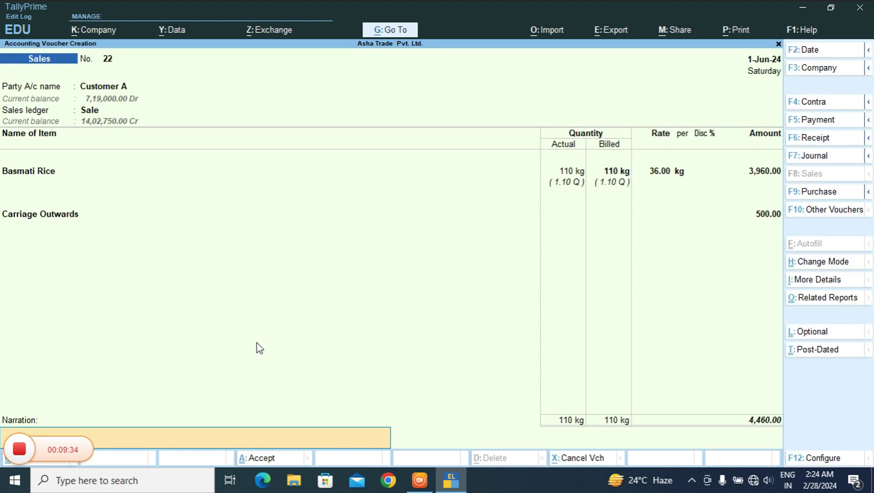
key(Return)
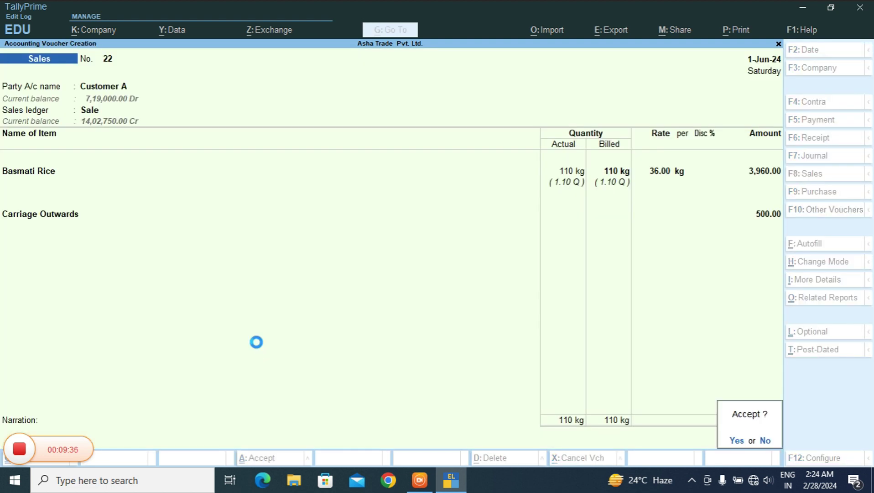
key(Return)
Step: Reopen the saved Customer A sales voucher and preview its printed invoice enlarged to examine the Basmati Rice quantity in alternate units
key(Page_Up)
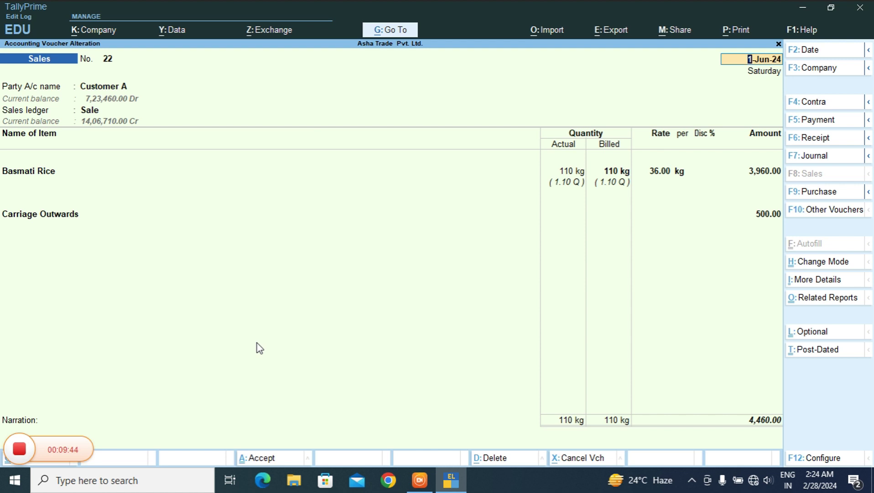
key(alt+p)
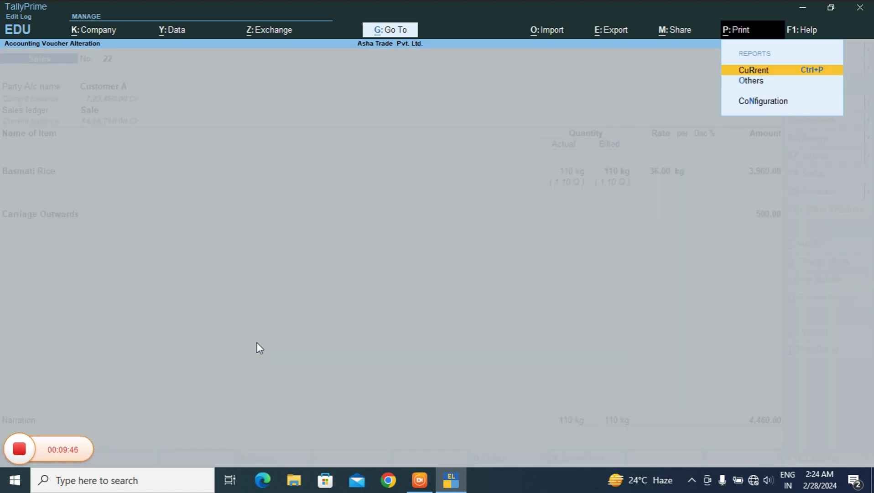
key(Return)
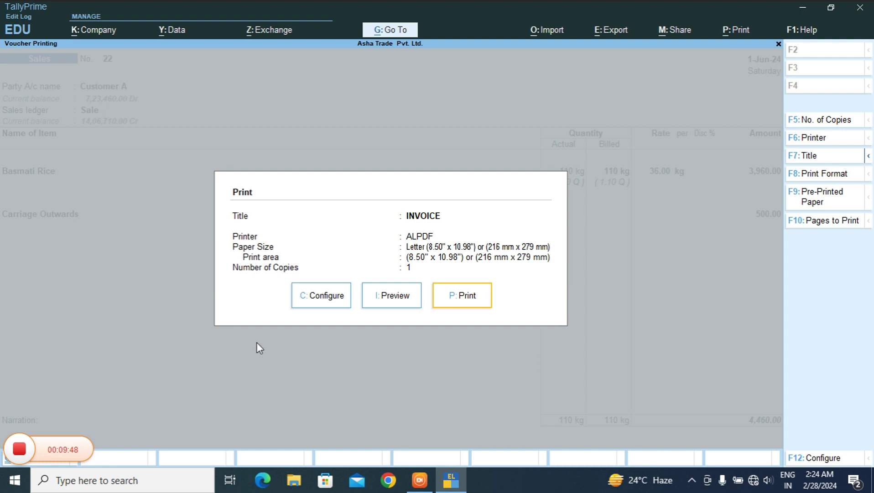
key(i)
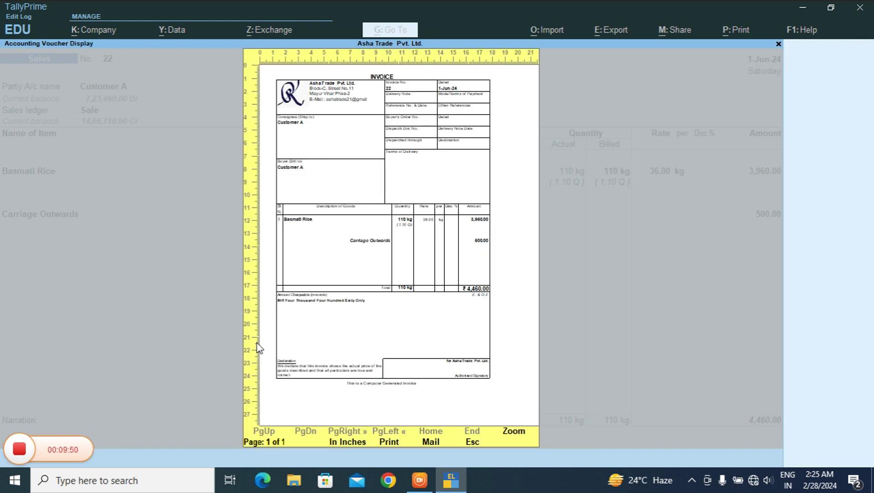
key(alt+z)
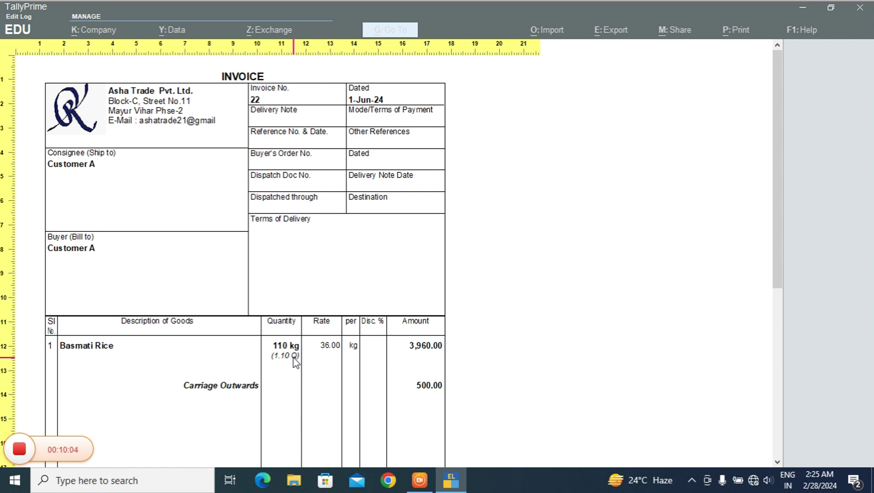
key(alt+z)
key(Escape)
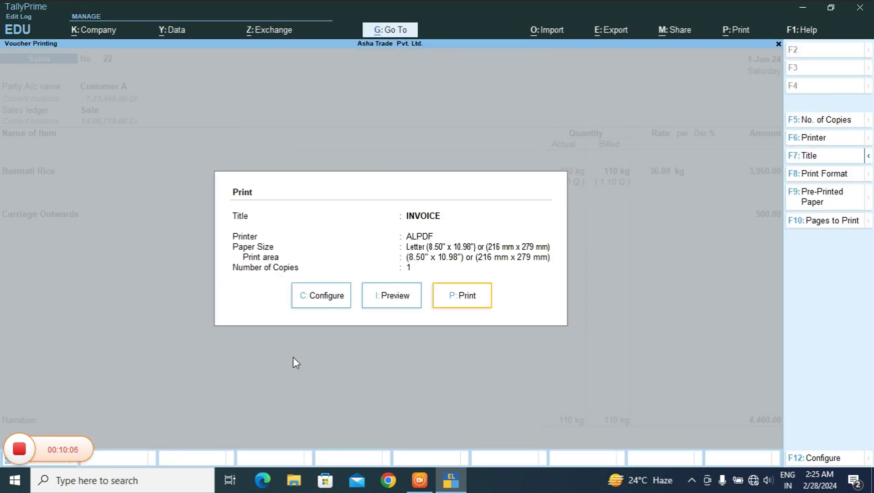
Step: Open the print configuration for the Customer A sales invoice
key(c)
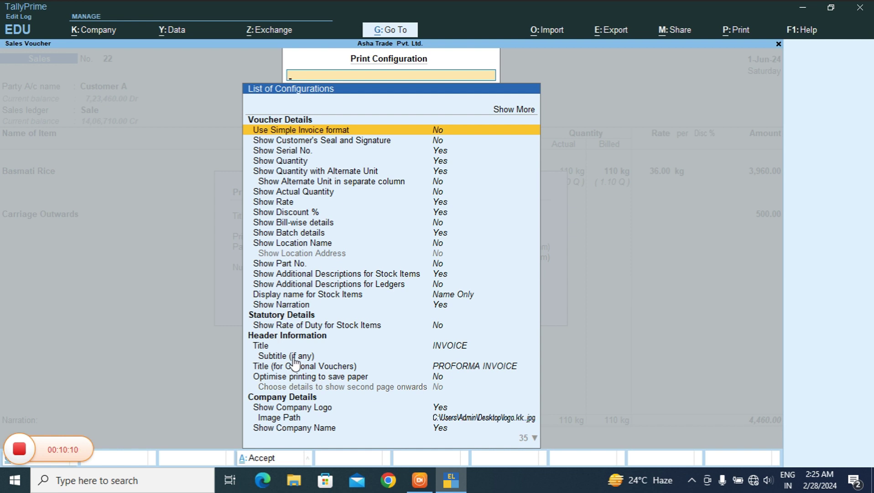
key(Down)
key(Down)
key(Down)
key(Down)
key(Down)
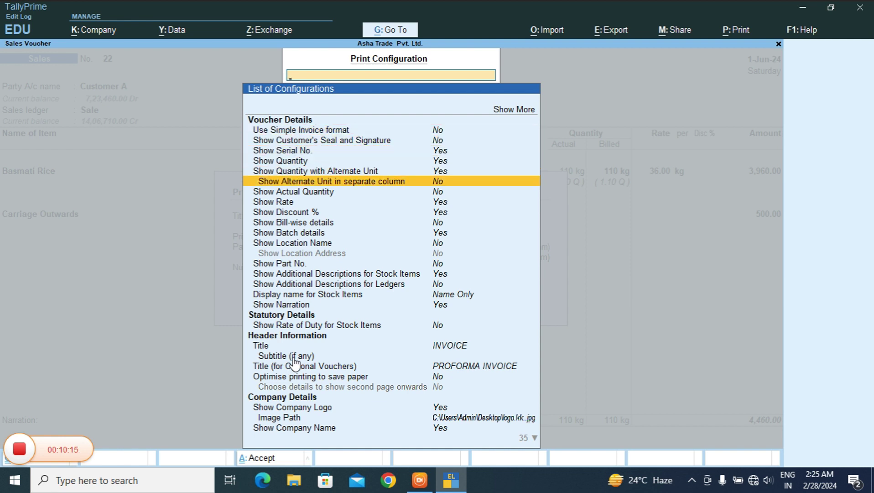
text(Y)
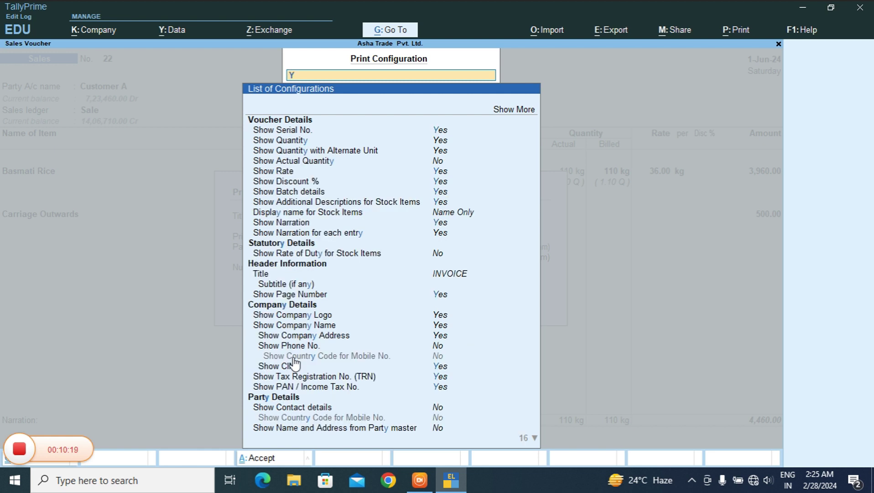
key(Up)
key(Up)
key(Up)
key(Down)
key(Down)
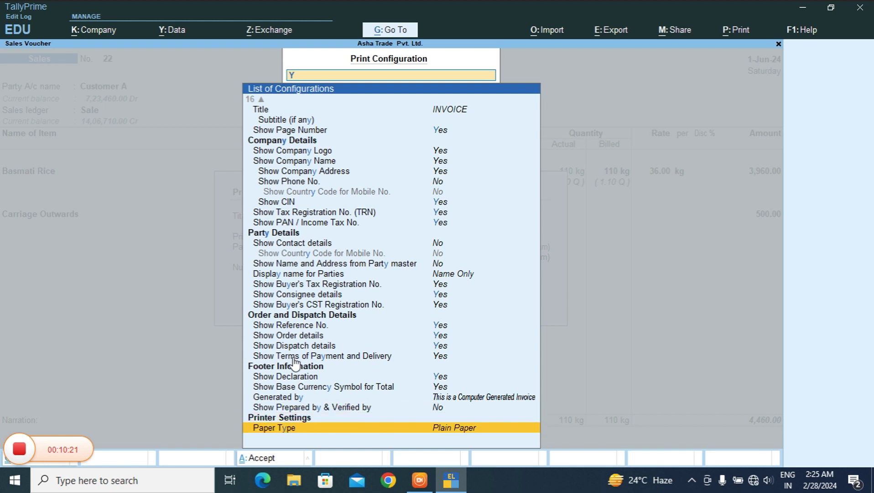
key(Up)
key(Up)
key(Up)
key(Up)
key(Up)
key(Up)
key(Up)
key(Up)
key(Up)
key(Up)
key(Up)
key(Up)
key(Up)
key(Up)
key(Up)
key(Up)
key(Up)
key(Up)
key(Up)
key(Up)
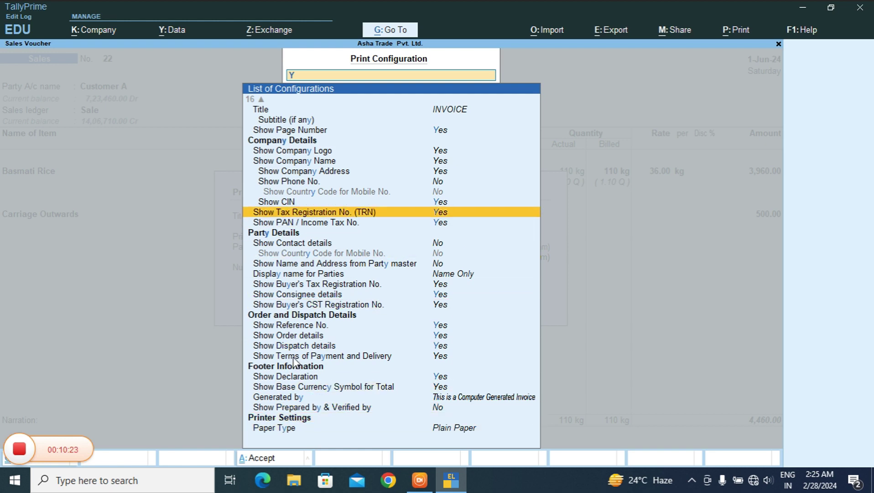
key(Up)
key(Up)
key(Up)
key(Up)
key(Up)
key(Up)
key(Up)
key(Up)
key(Up)
key(Up)
key(Up)
key(Up)
key(Up)
key(Up)
key(Up)
key(Up)
key(Up)
key(Up)
key(Up)
key(Up)
key(Down)
key(Down)
key(Down)
key(Down)
key(Down)
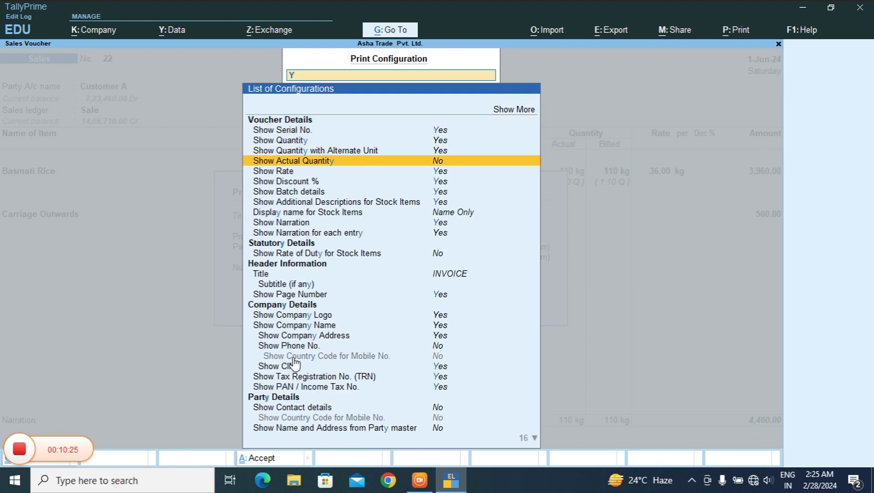
key(Down)
key(Down)
key(Down)
key(Down)
key(Down)
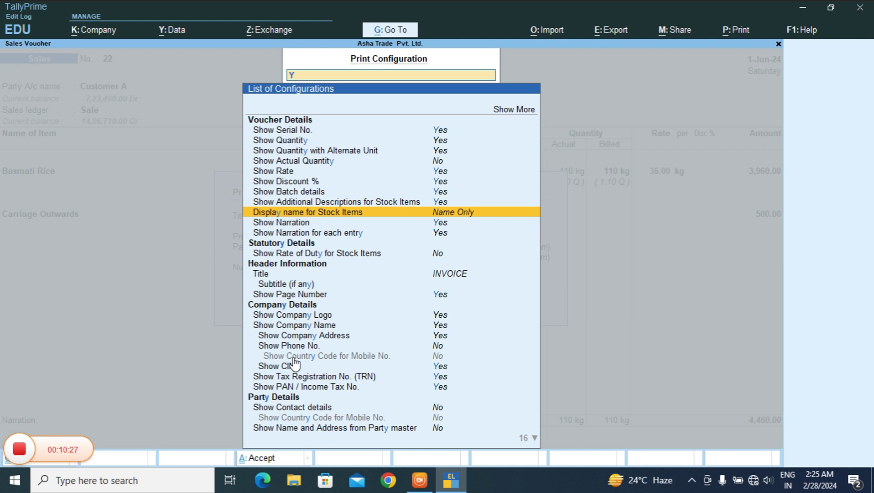
key(Up)
key(Up)
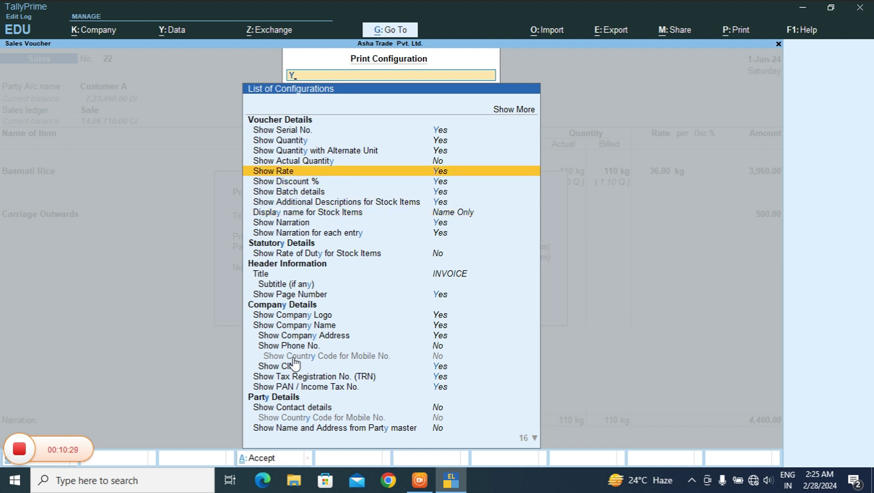
key(Down)
key(Down)
key(Down)
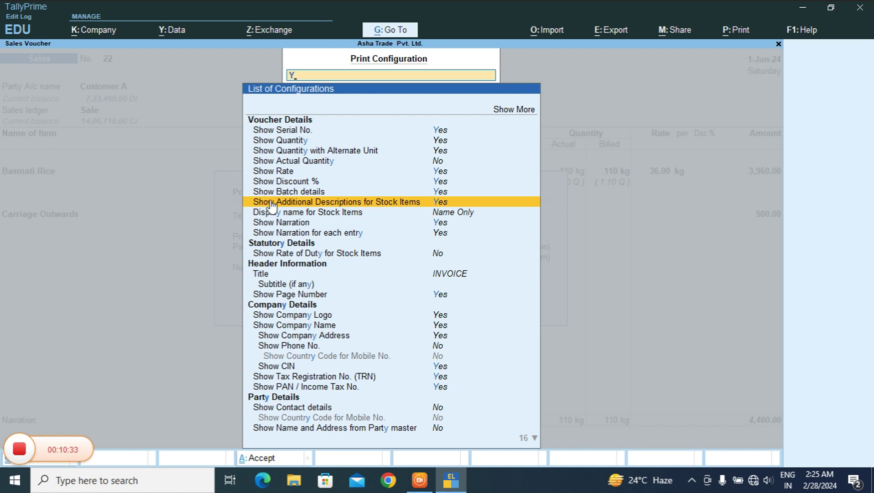
key(BackSpace)
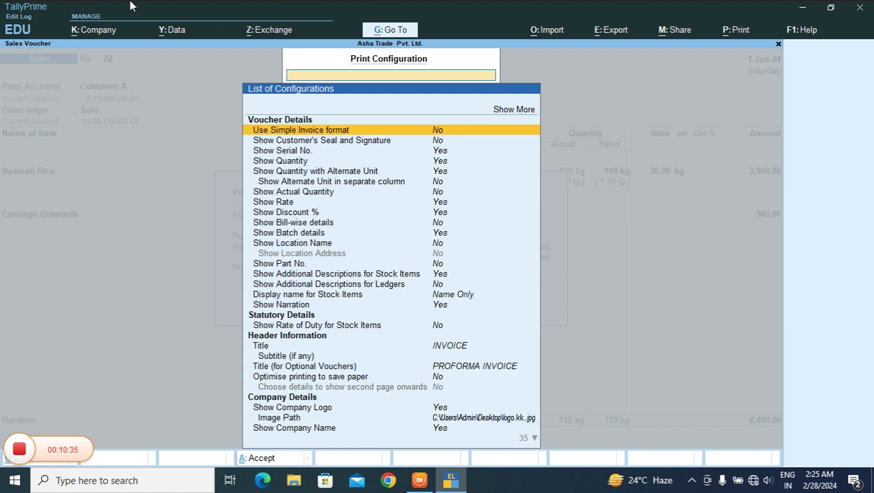
Step: Set Show Alternate Unit in separate column to Yes for the printed invoice and accept the print configuration
click(439, 192)
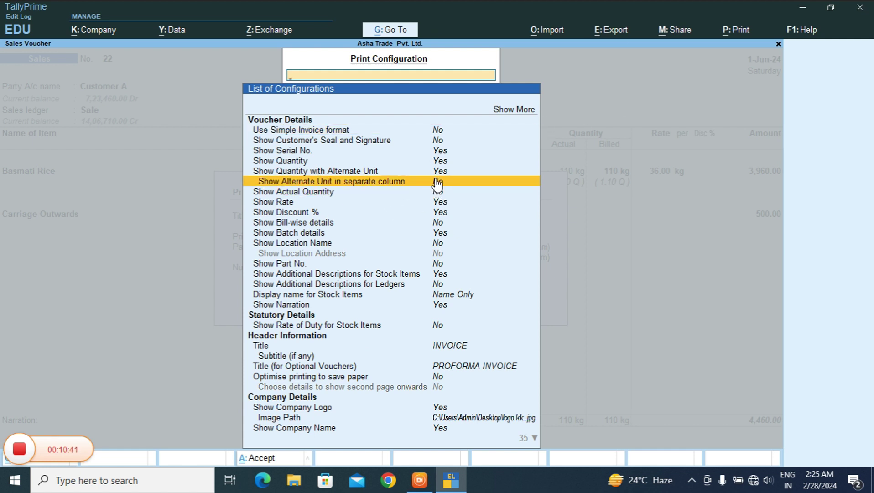
click(438, 182)
key(ctrl+a)
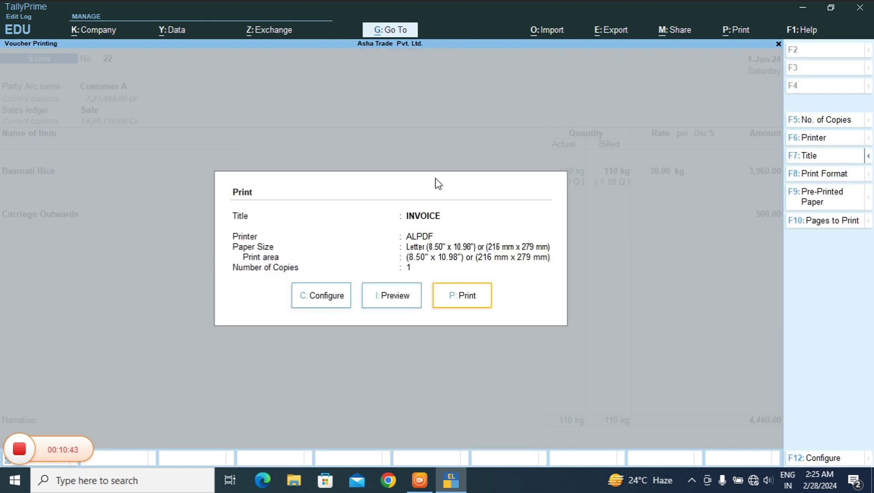
Step: Preview the sales invoice enlarged to examine its alternate quantity and quantity columns, and return to the voucher
click(395, 294)
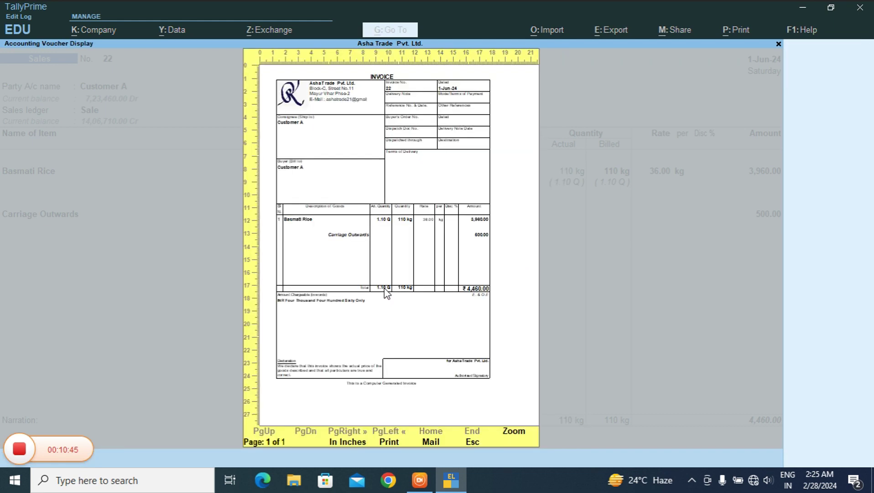
click(387, 292)
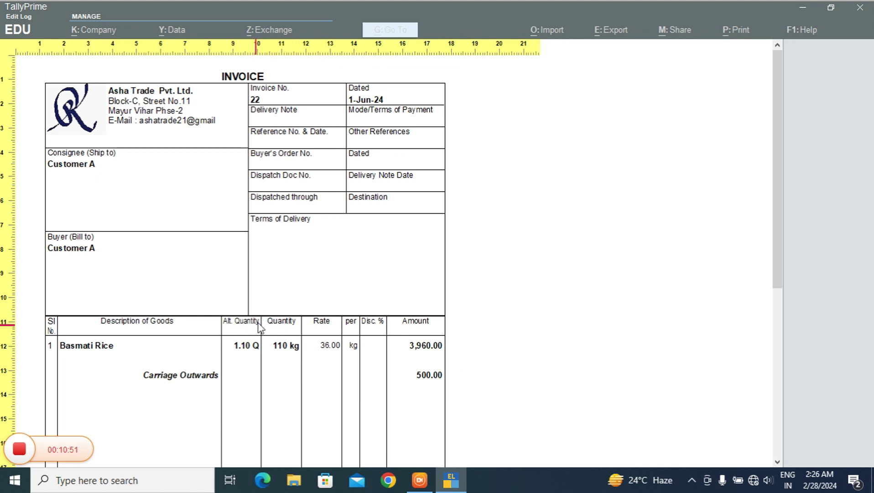
click(297, 355)
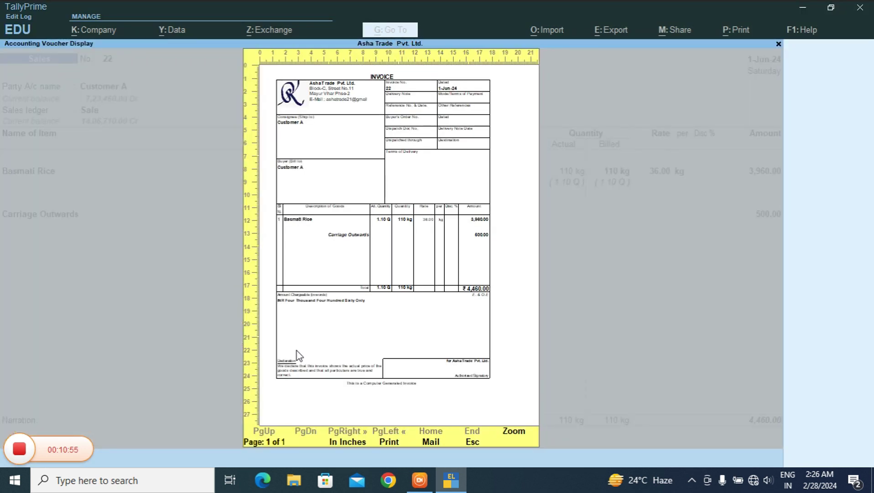
key(Escape)
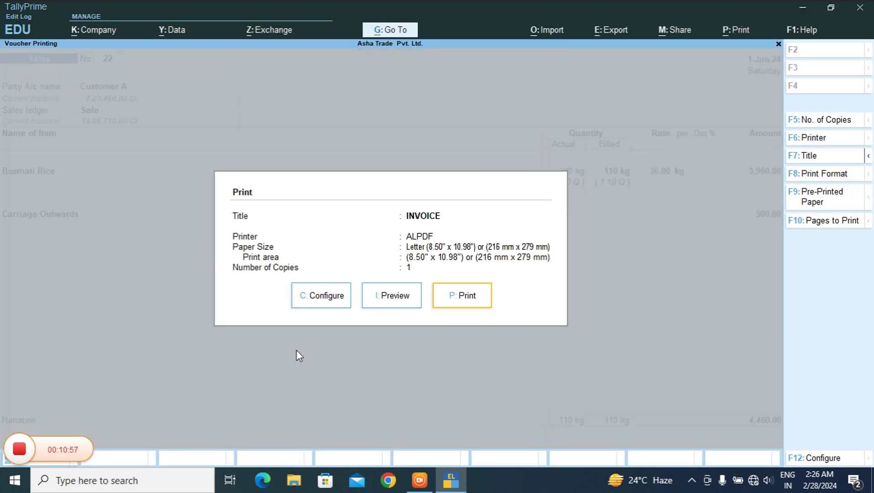
key(Escape)
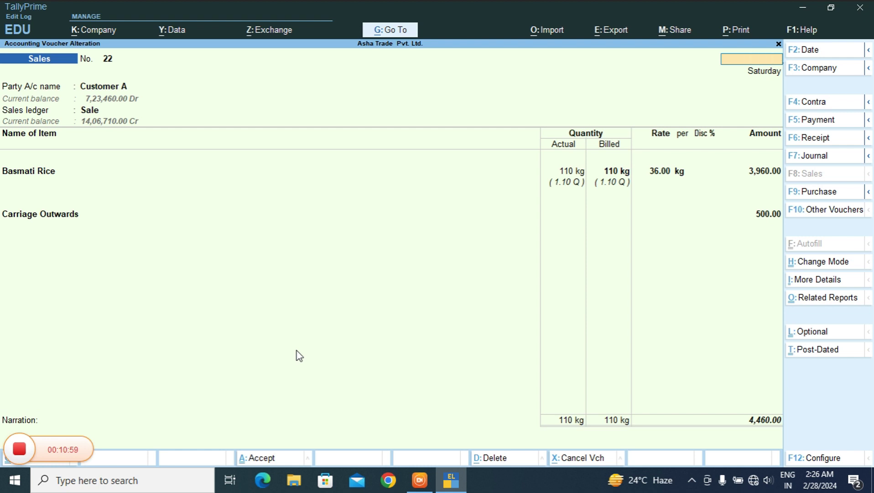
Step: Enter 1-Jun-24 as the voucher date, save the Customer A sales voucher, and return to the Gateway of Tally
key(Escape)
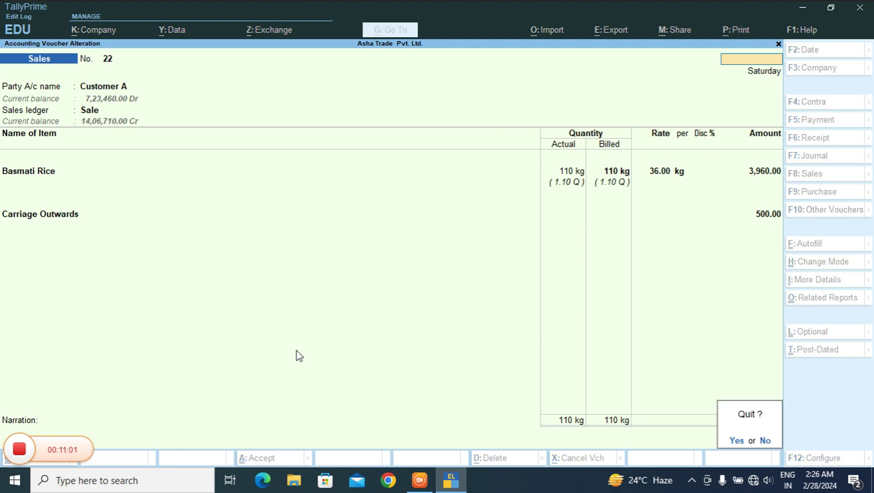
key(n)
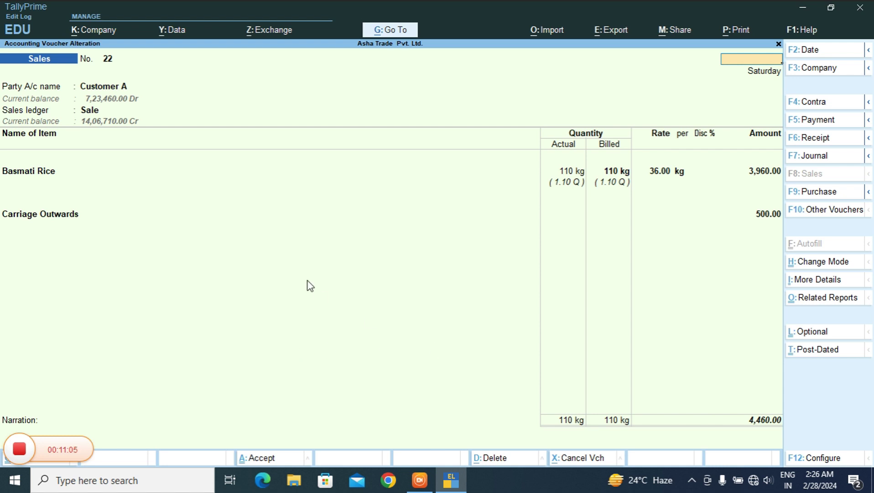
text(-6-2024)
key(Return)
key(ctrl)
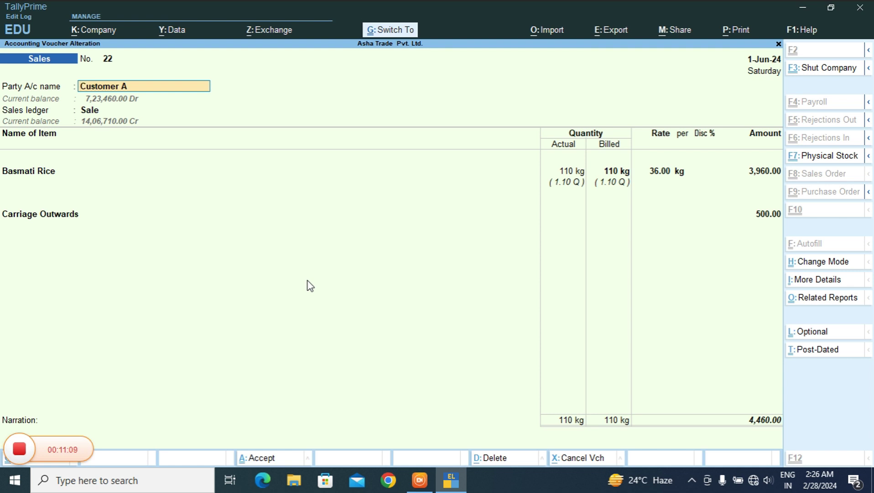
key(ctrl+a)
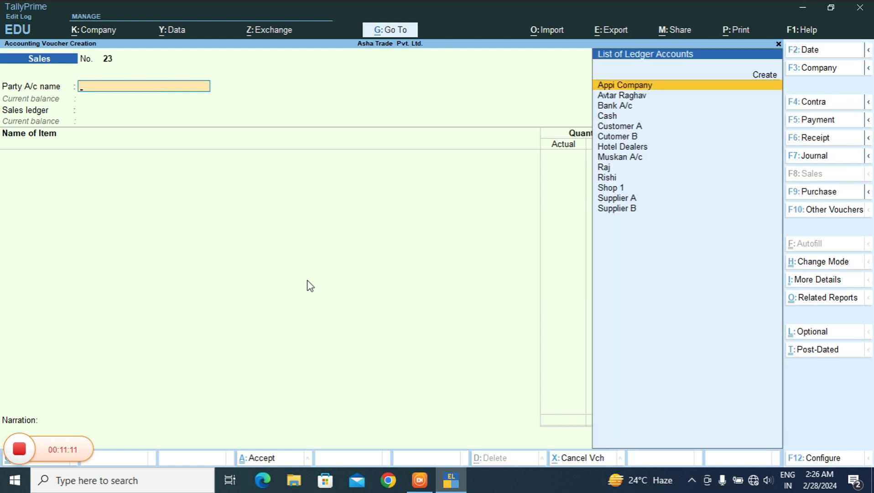
key(Escape)
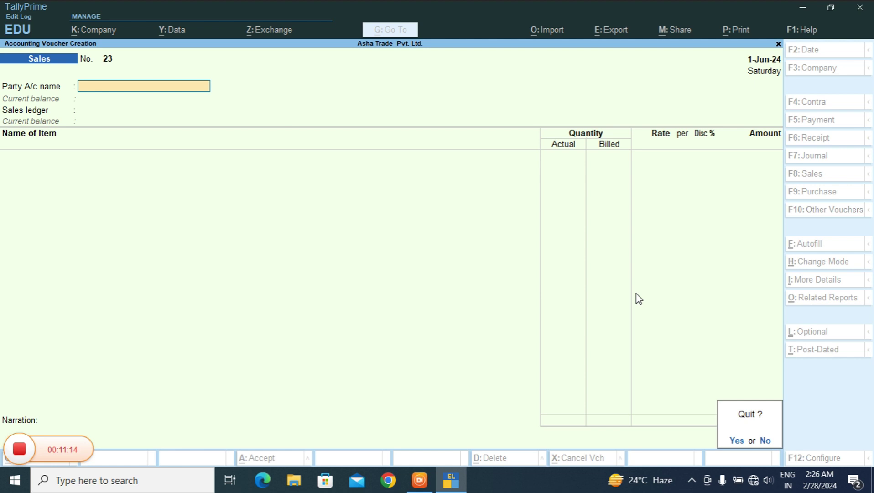
key(y)
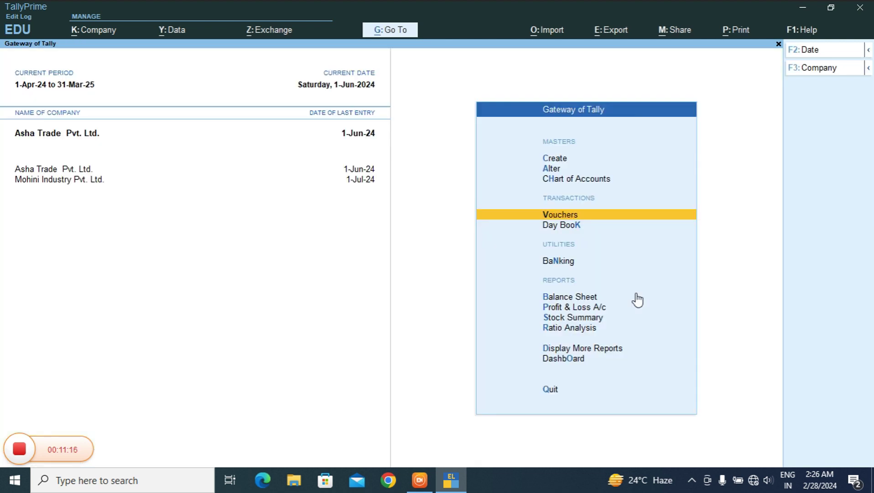